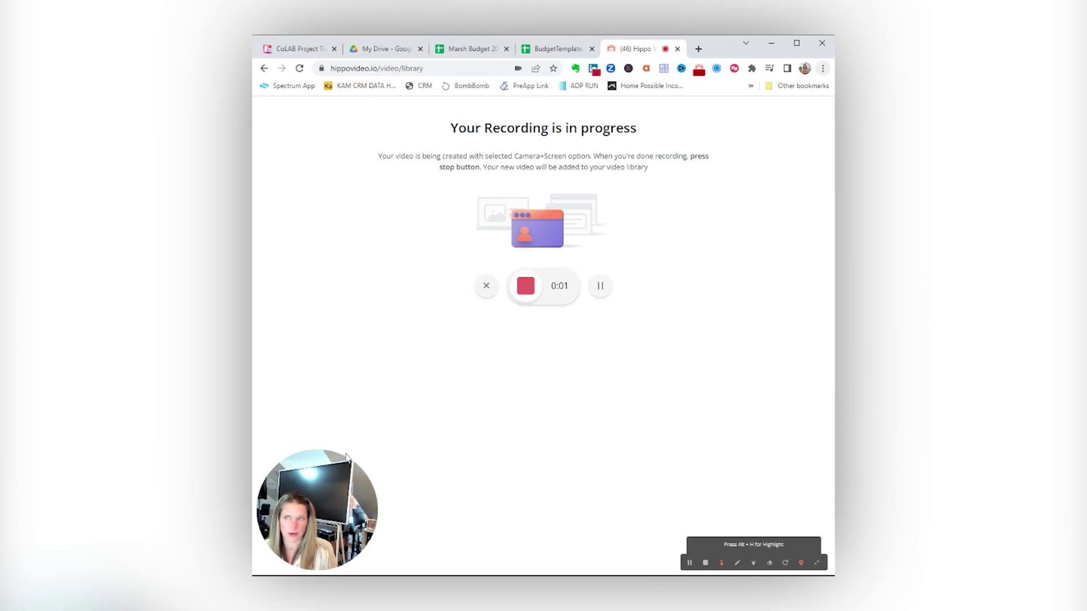
Look over the Marsh Budget 2018 Budget sheet, then return to the BudgetTemplate spreadsheet.
click(479, 50)
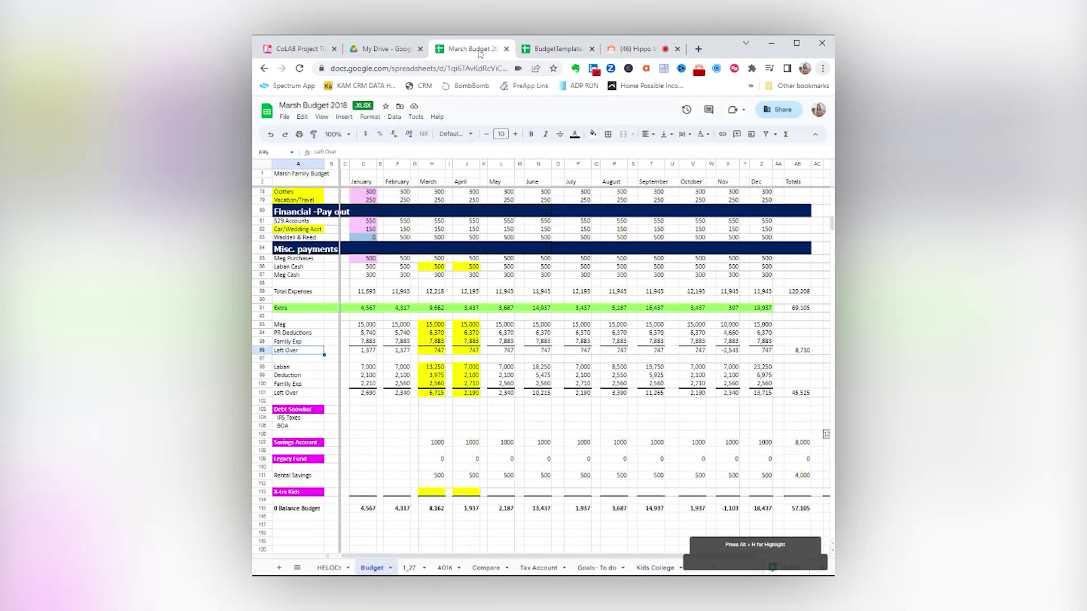
scroll(481, 347, up, 6)
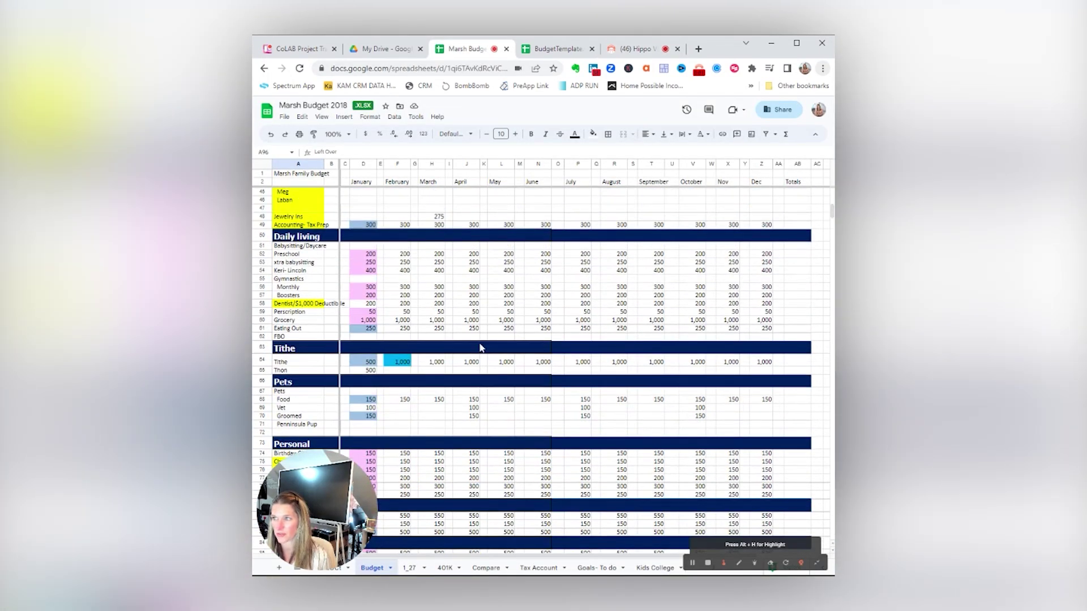
scroll(482, 348, up, 8)
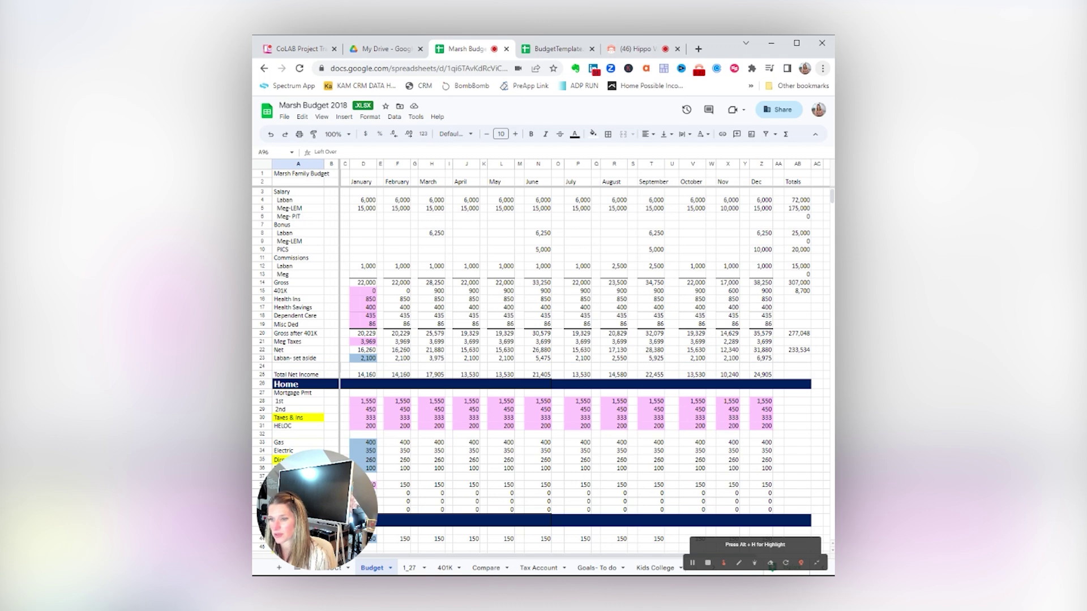
key(ctrl+Tab)
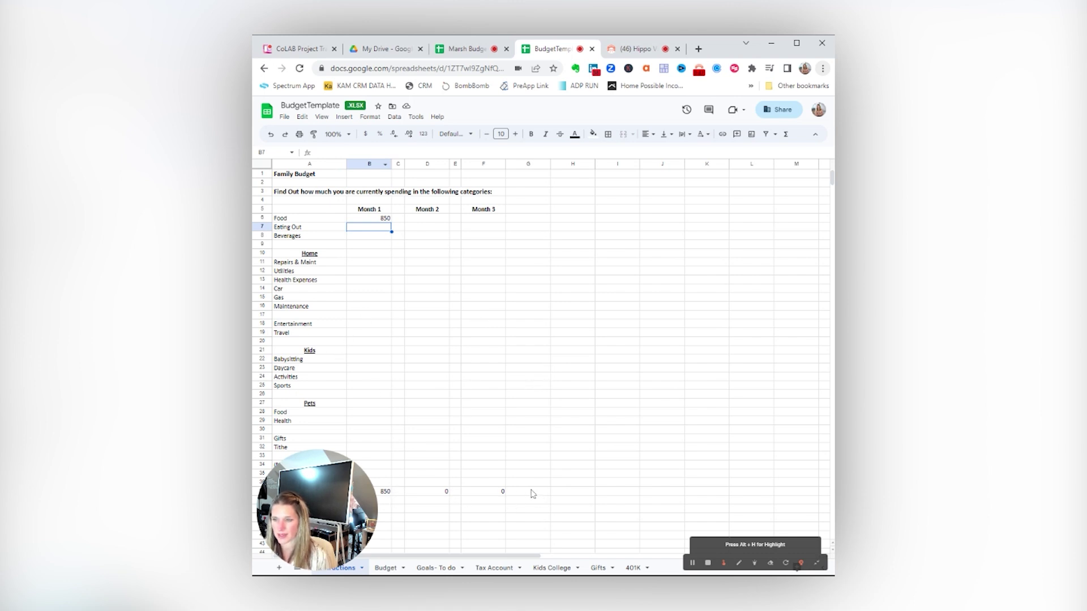
Show BudgetTemplate's Budget sheet with the 2023 income plan and select the first salary label.
click(383, 568)
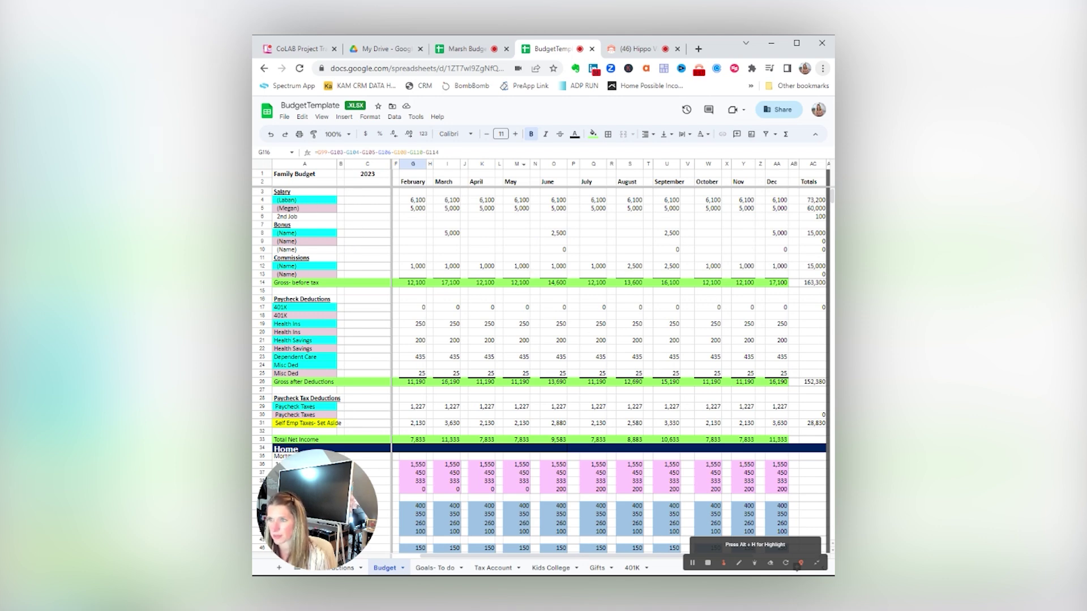
click(314, 201)
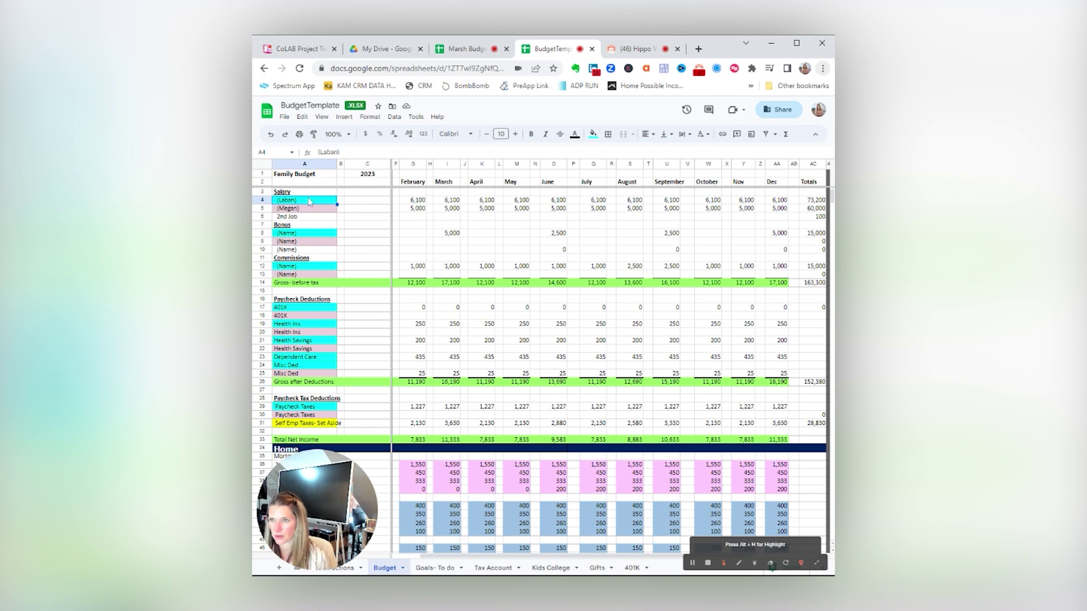
Change January's first salary amount from 6,100 to 6,150.
click(303, 208)
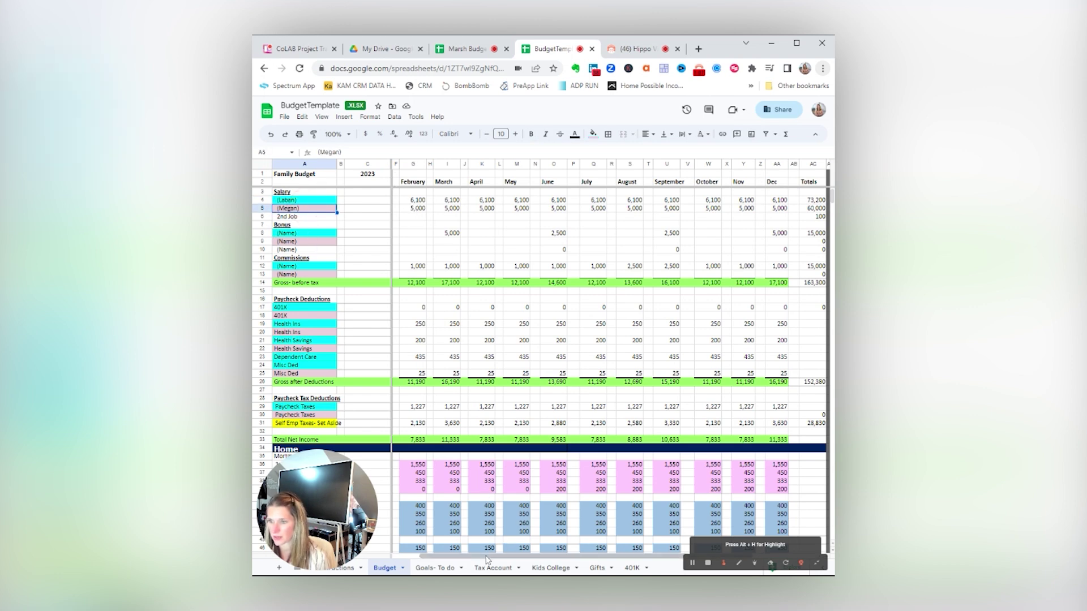
drag(488, 558, 433, 555)
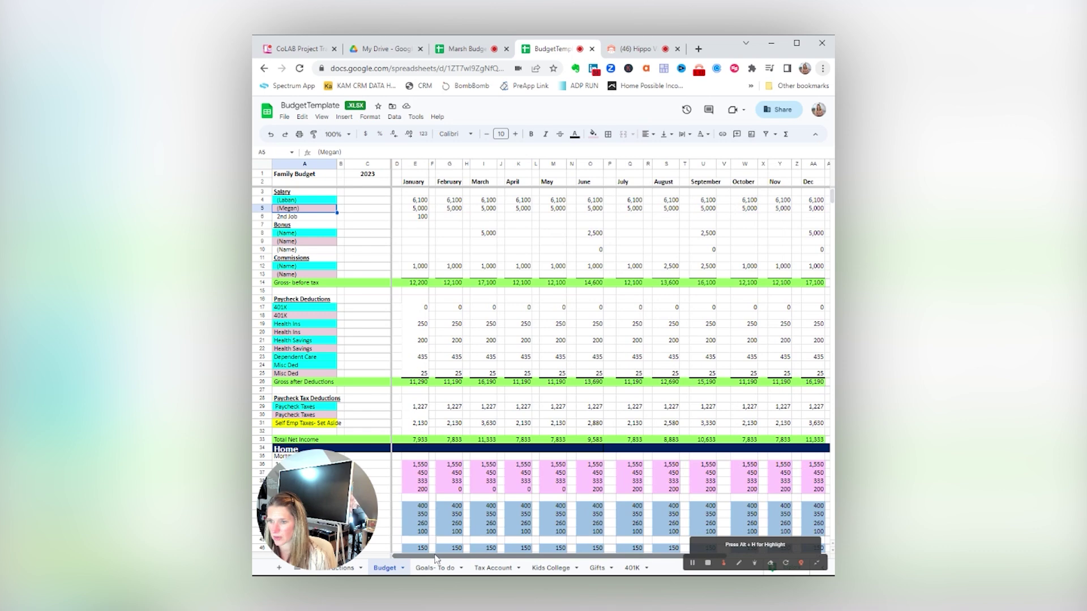
click(424, 201)
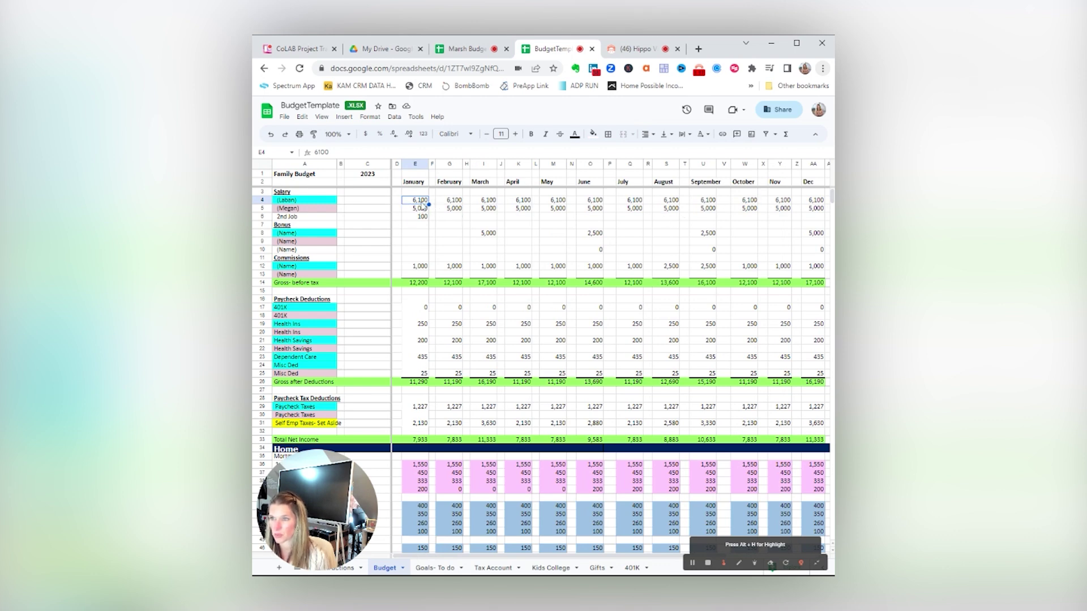
text(6)
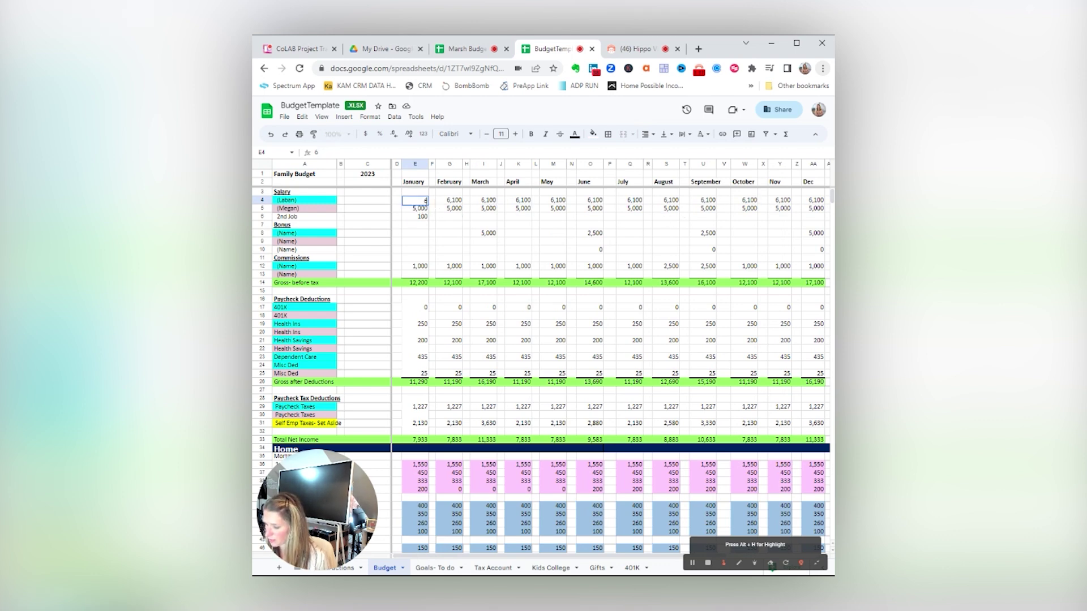
text(,150)
key(Return)
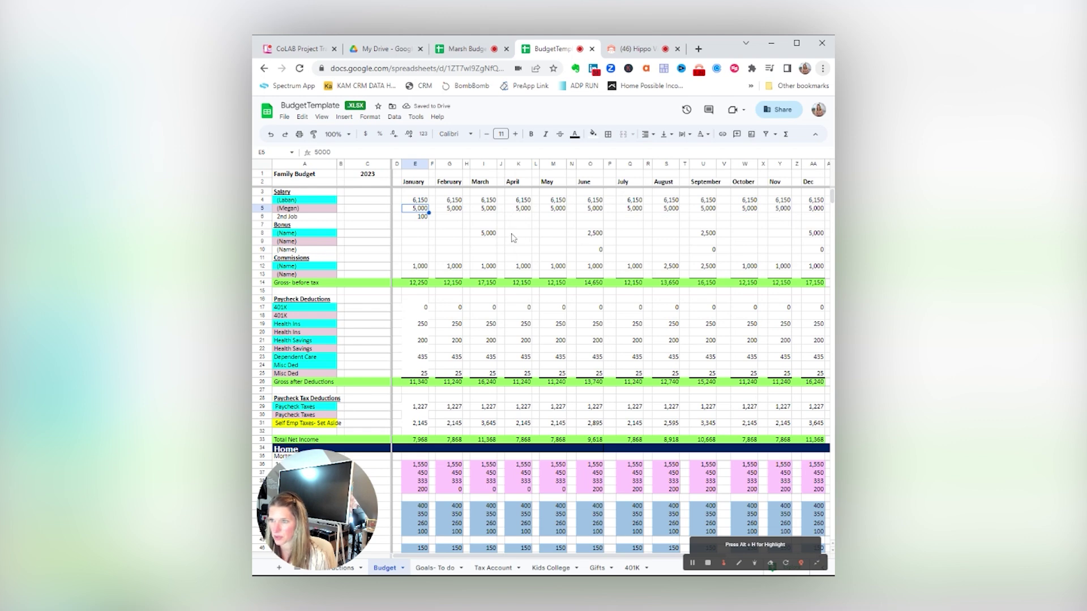
Review the 5,000 March bonus, the 2,500 June bonus and the 2nd Job income line.
click(486, 233)
click(592, 233)
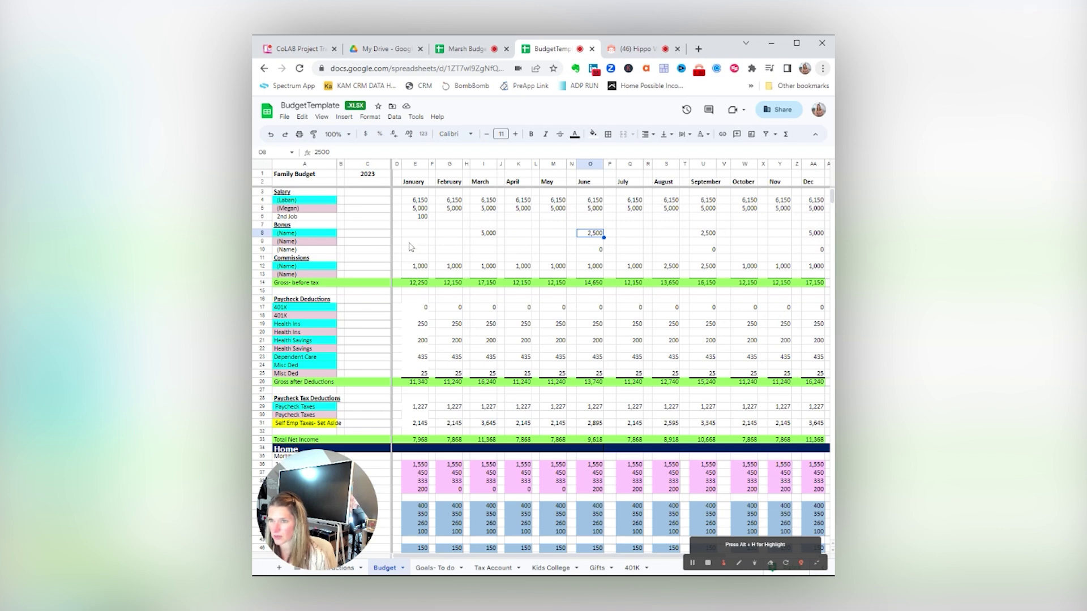
click(320, 220)
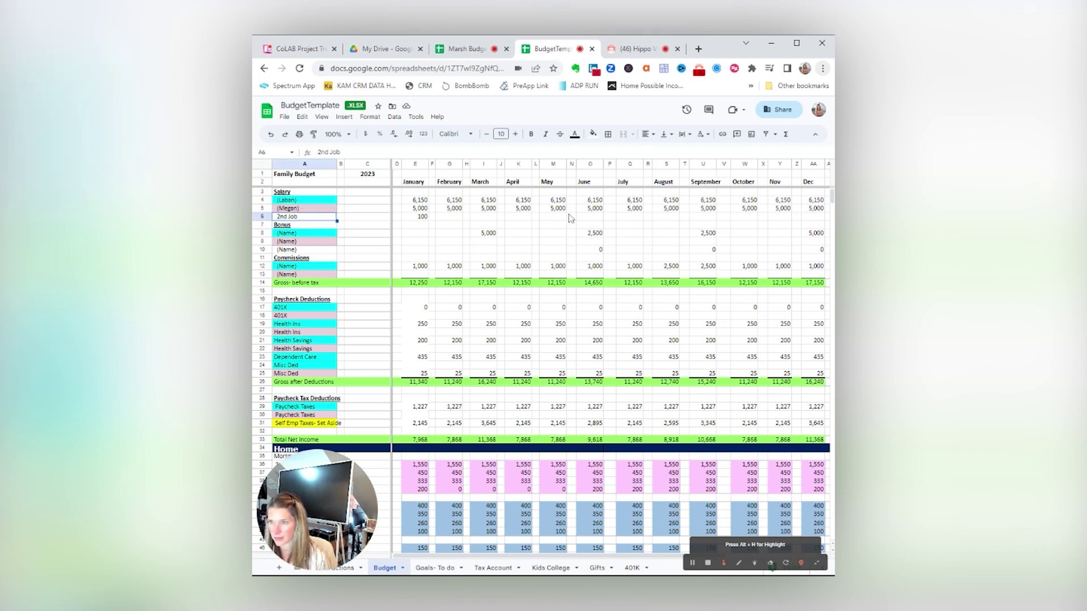
click(286, 285)
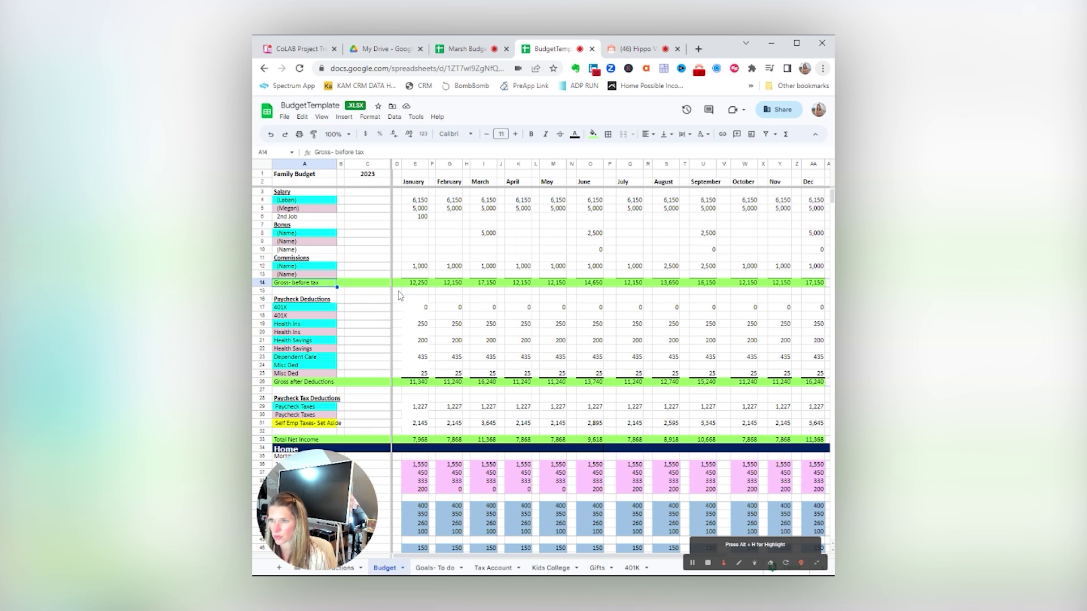
drag(702, 286, 668, 283)
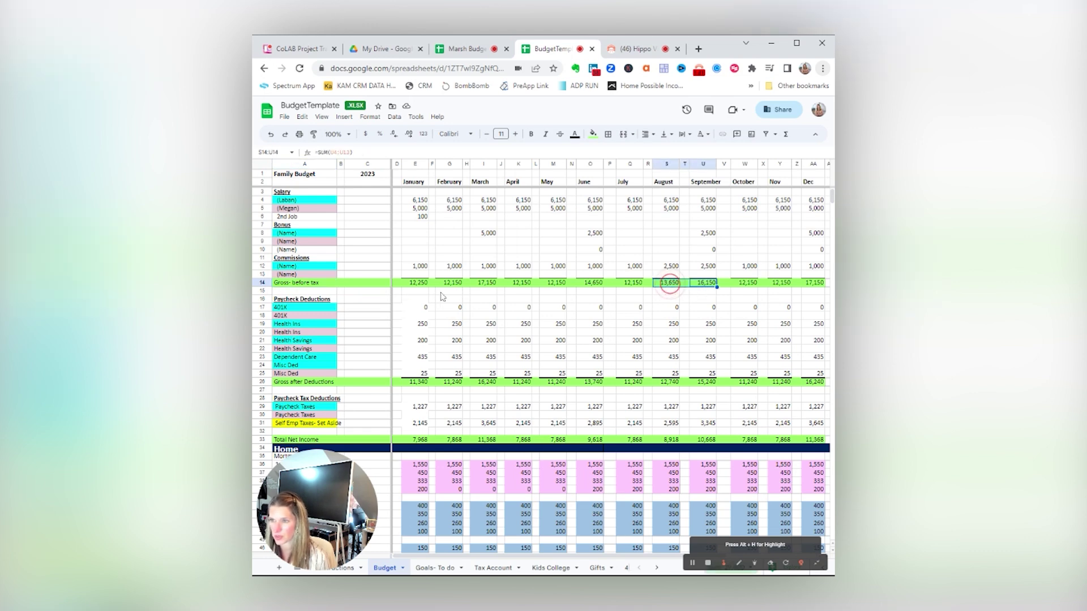
click(408, 283)
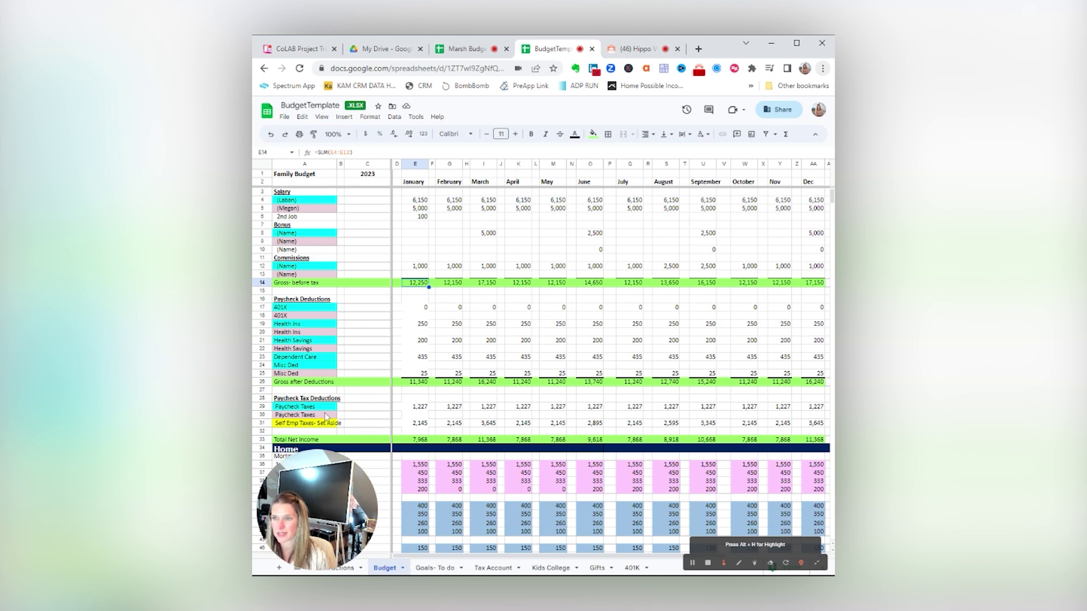
click(299, 441)
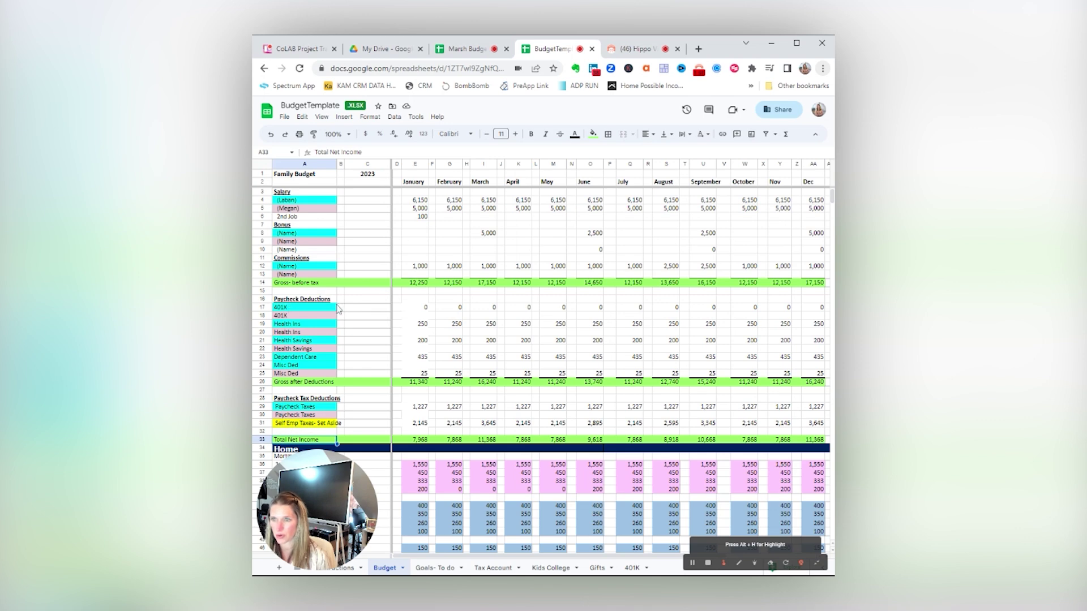
click(317, 300)
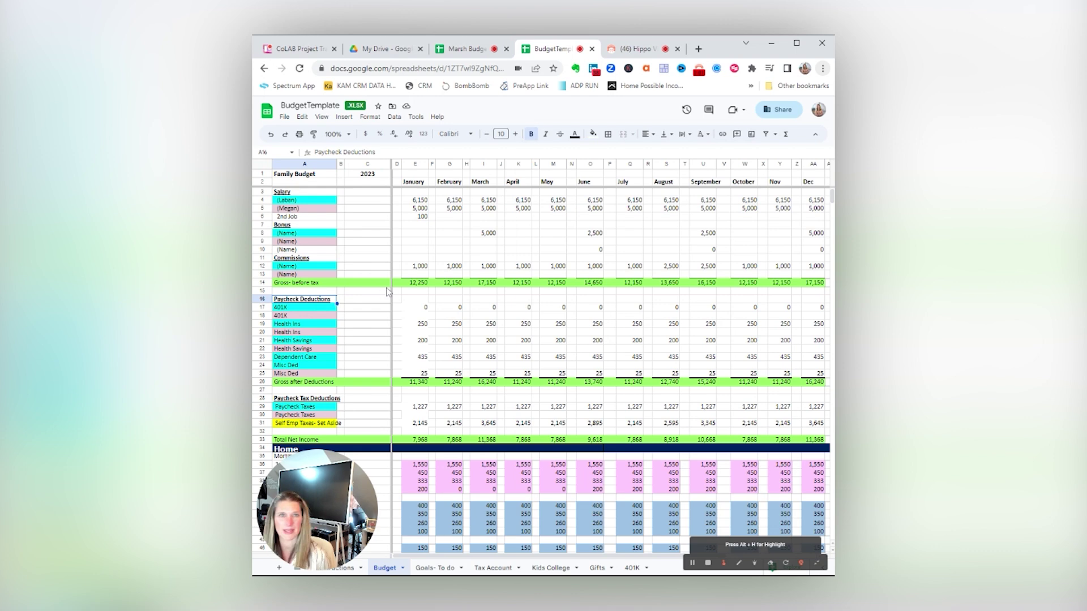
click(312, 308)
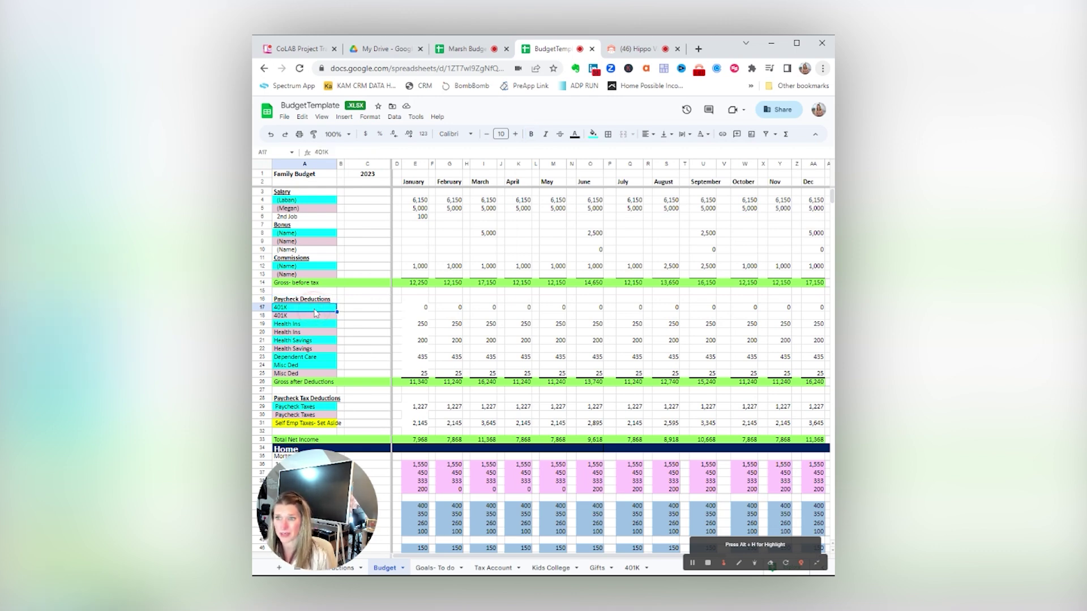
click(302, 326)
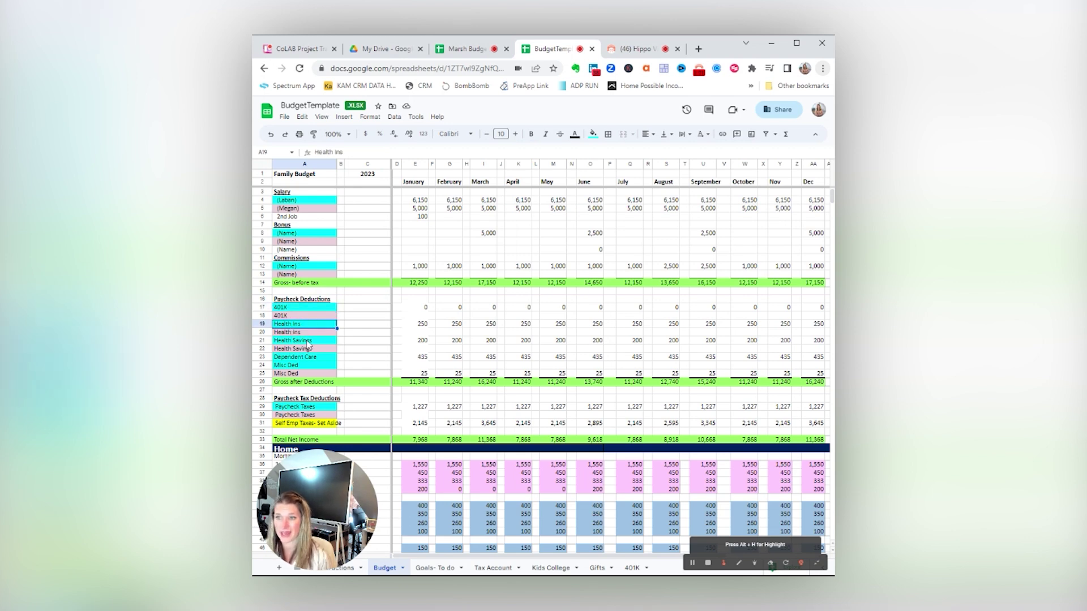
click(307, 341)
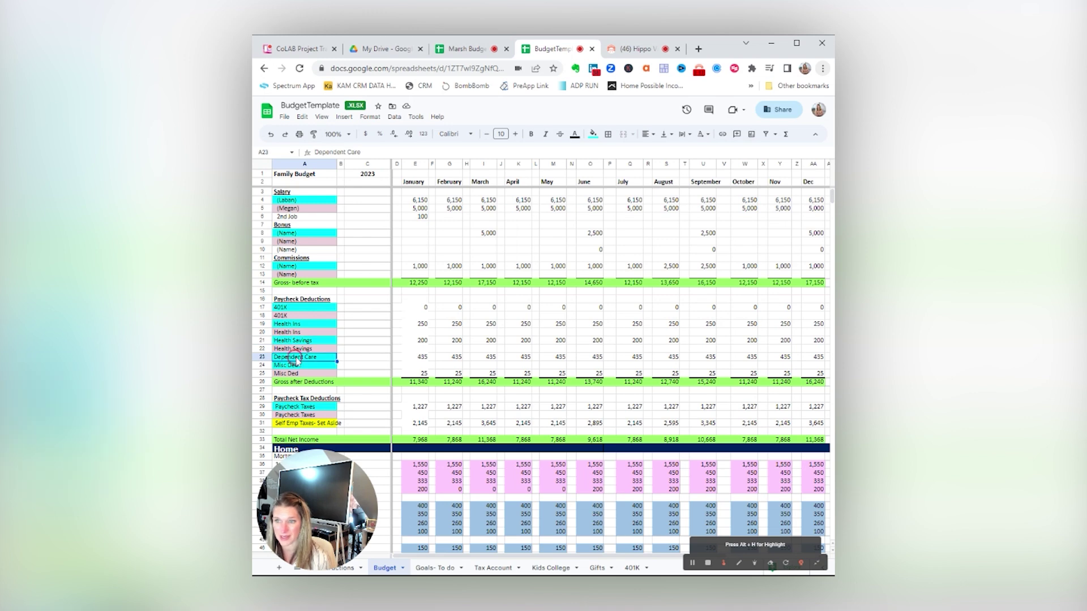
click(291, 366)
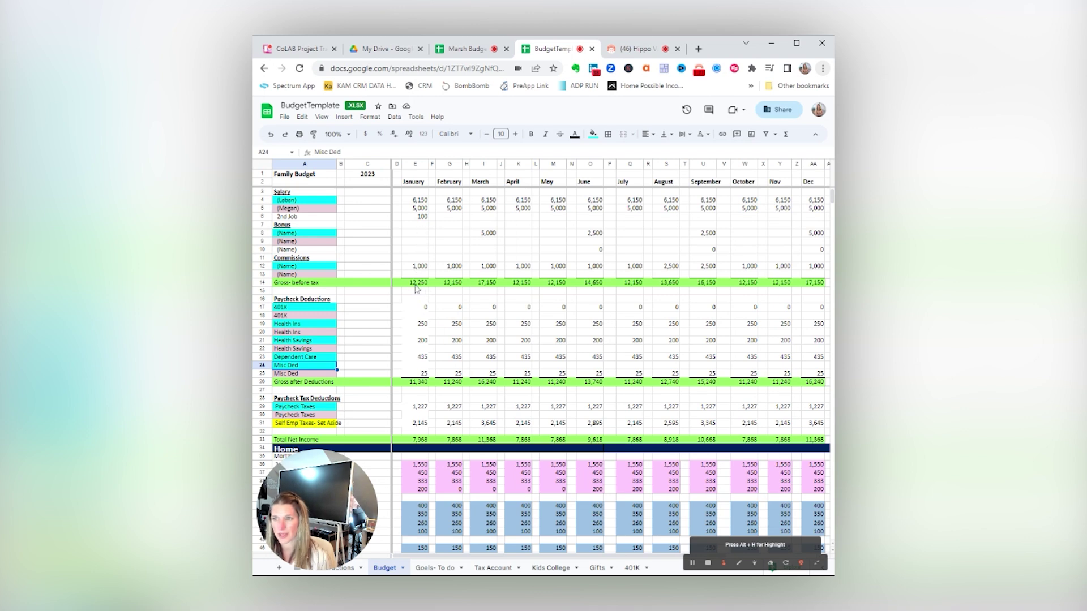
click(419, 384)
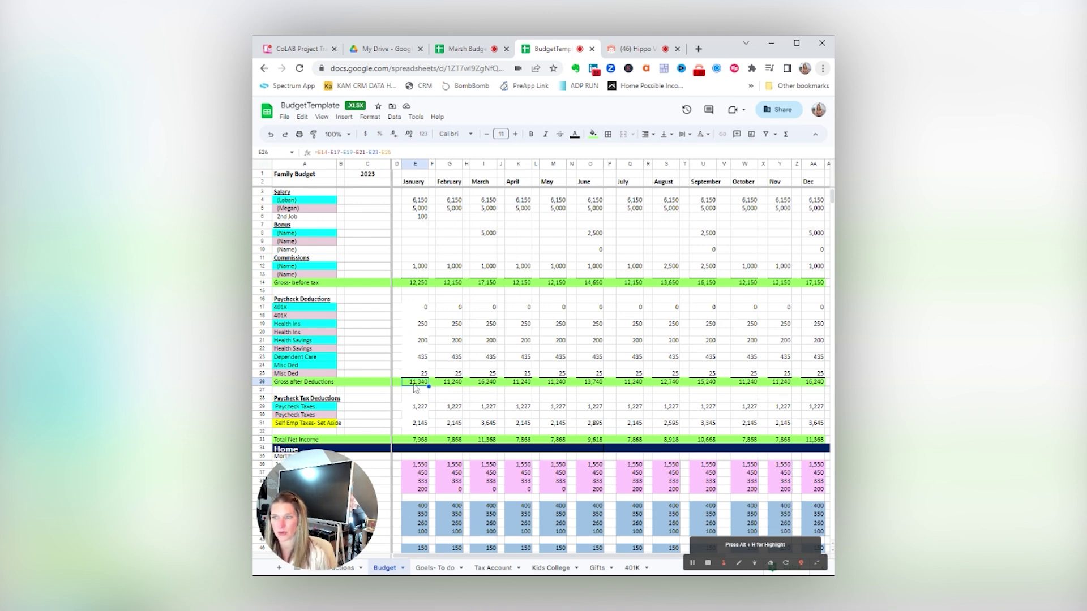
click(412, 407)
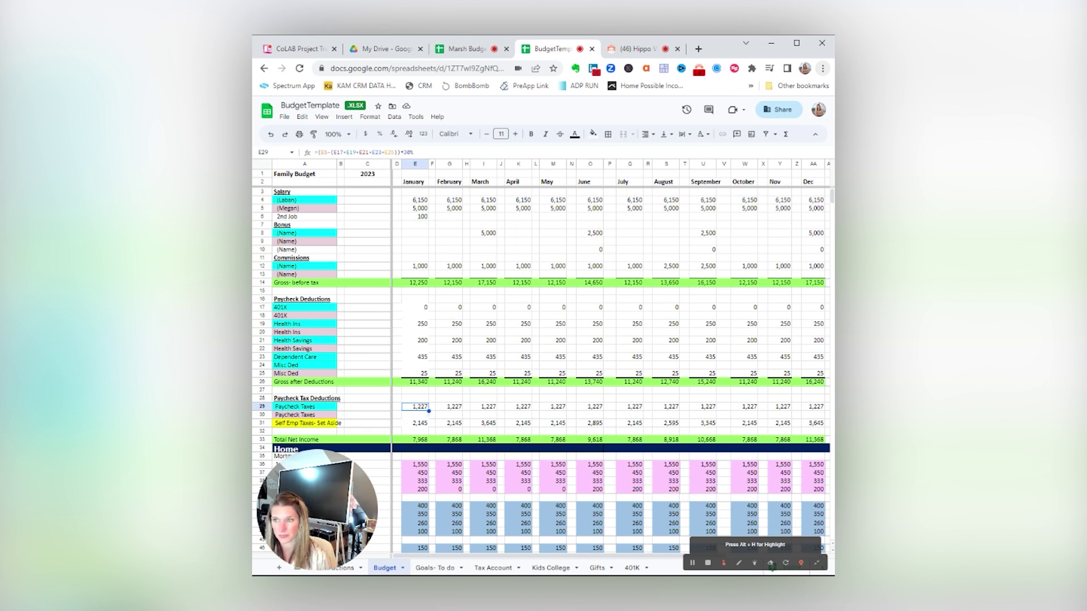
click(294, 423)
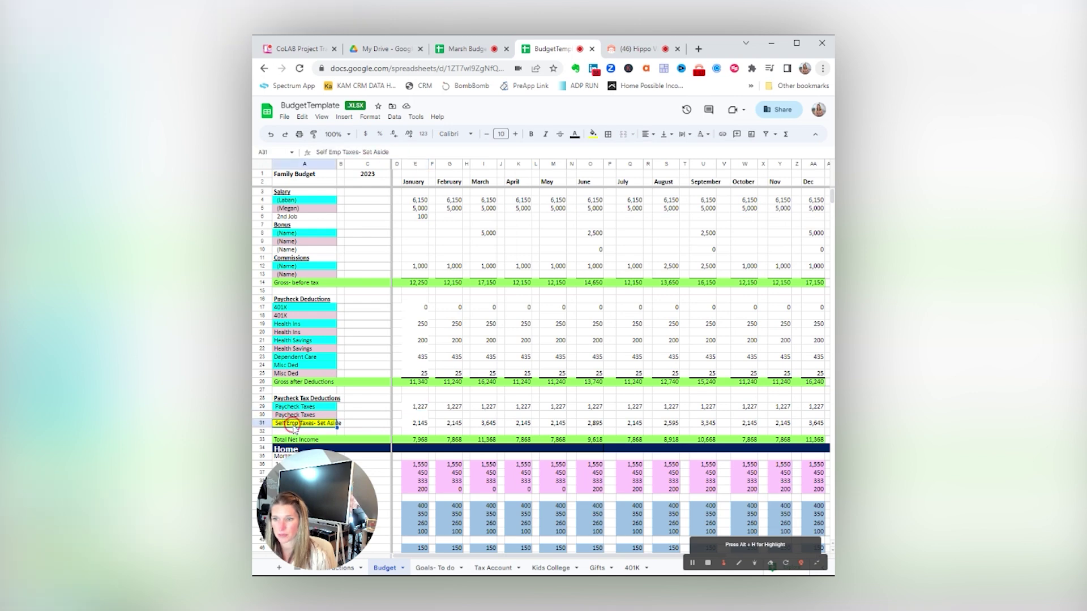
click(416, 425)
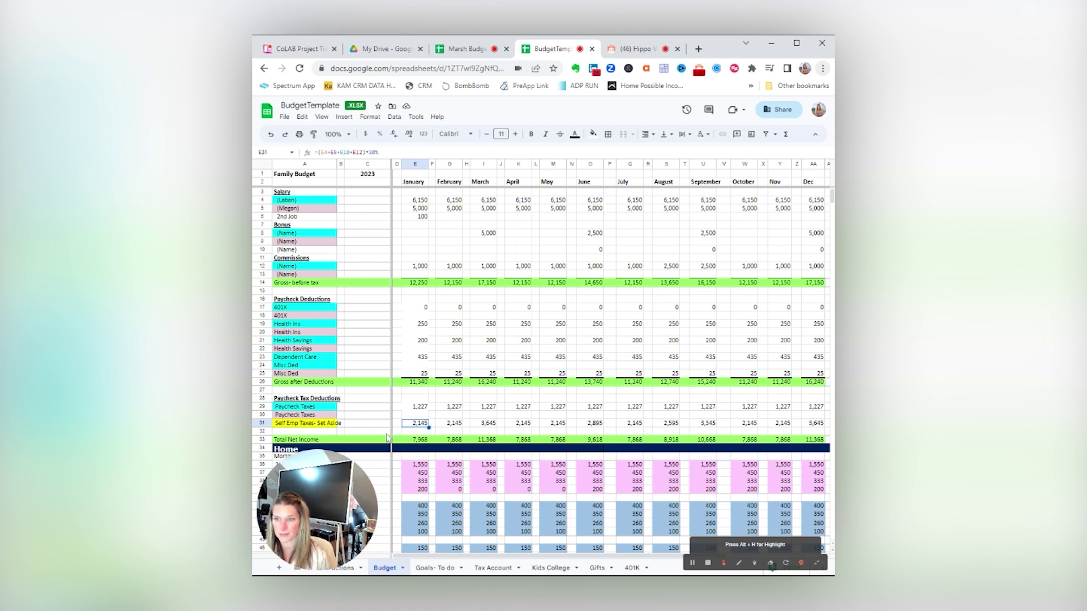
click(357, 439)
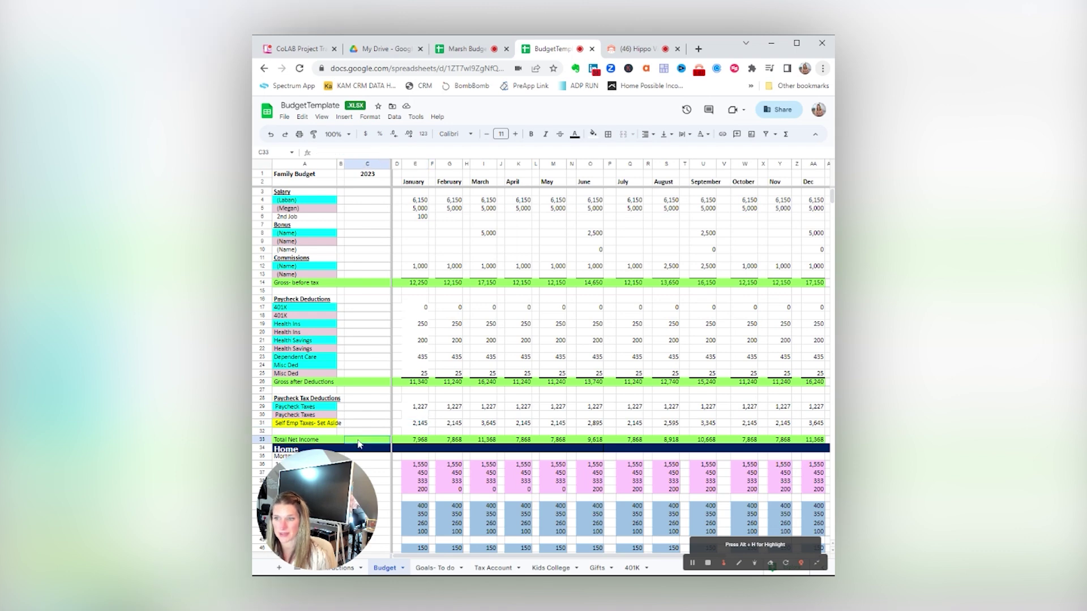
click(427, 442)
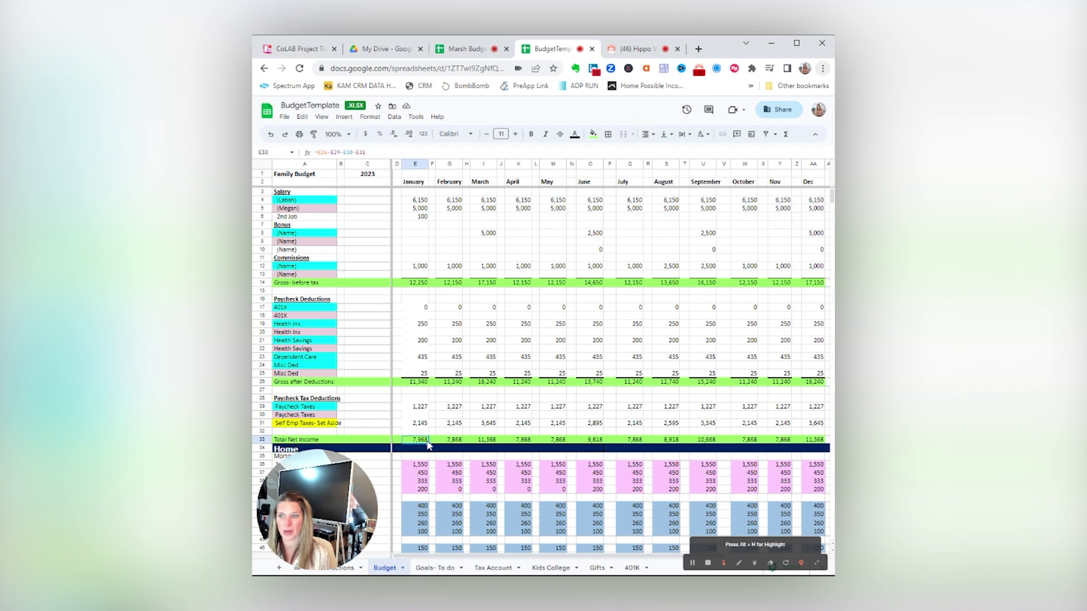
scroll(447, 384, down, 6)
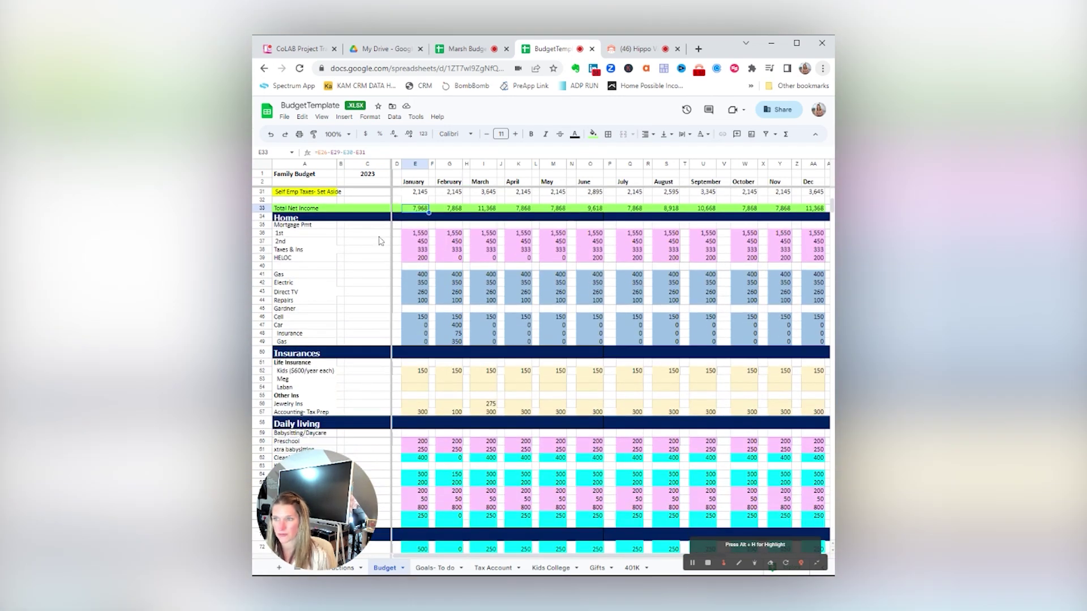
click(424, 236)
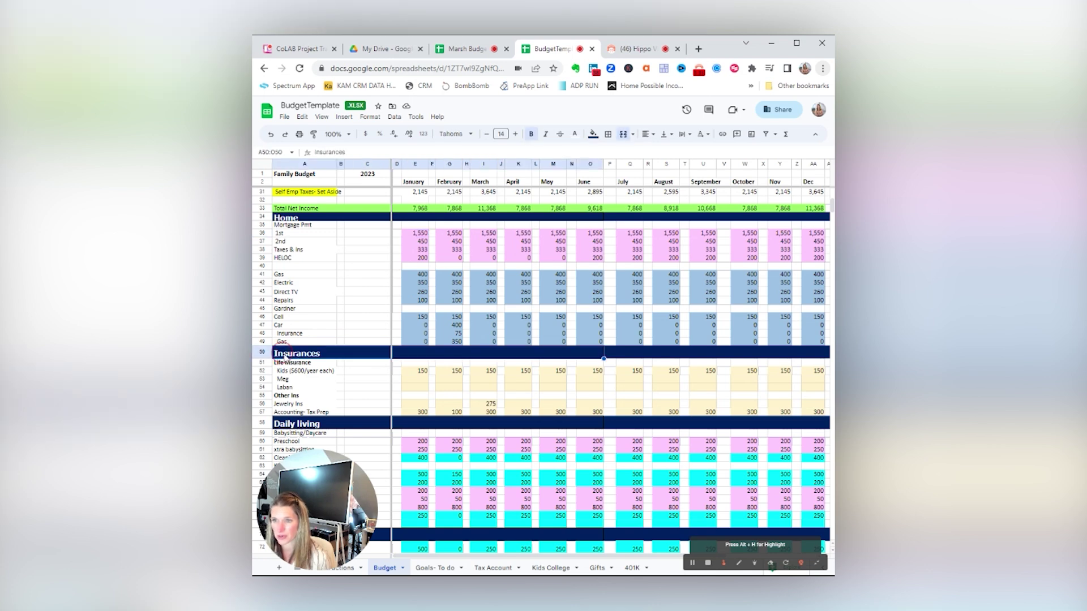
click(321, 364)
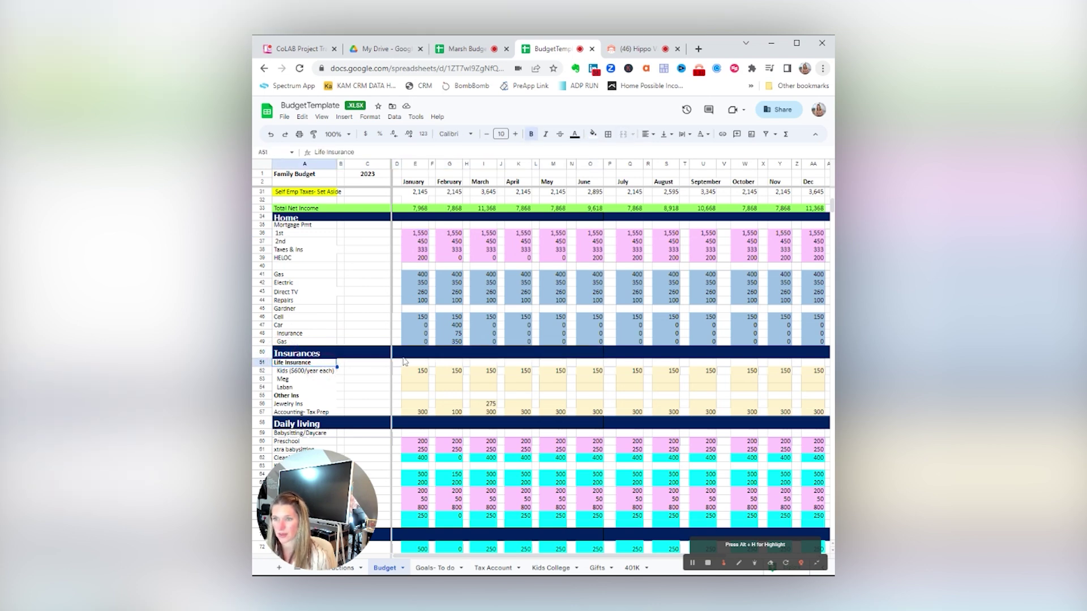
click(308, 404)
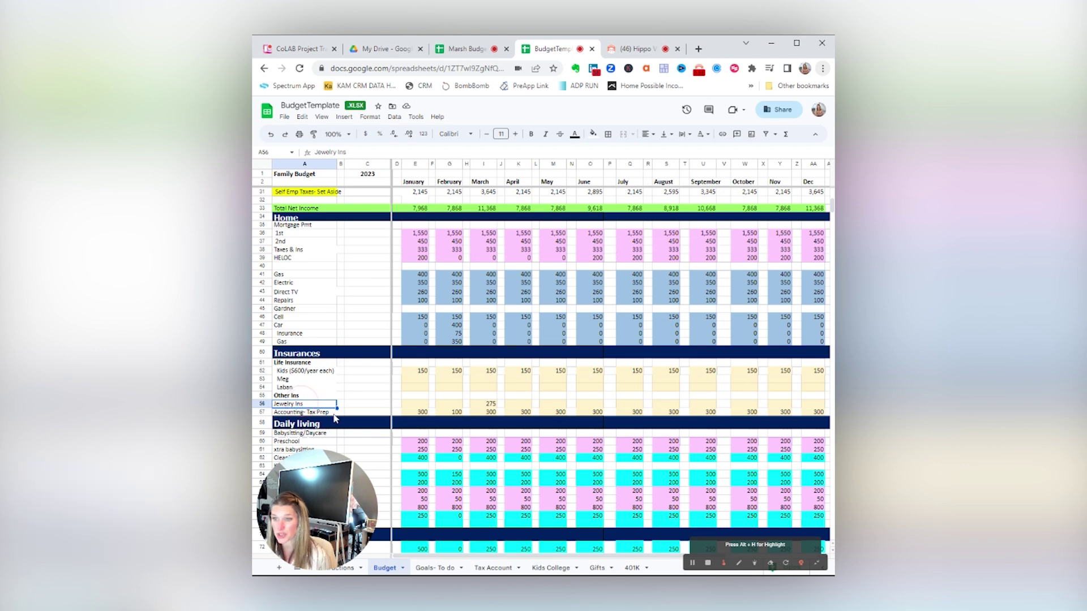
click(282, 415)
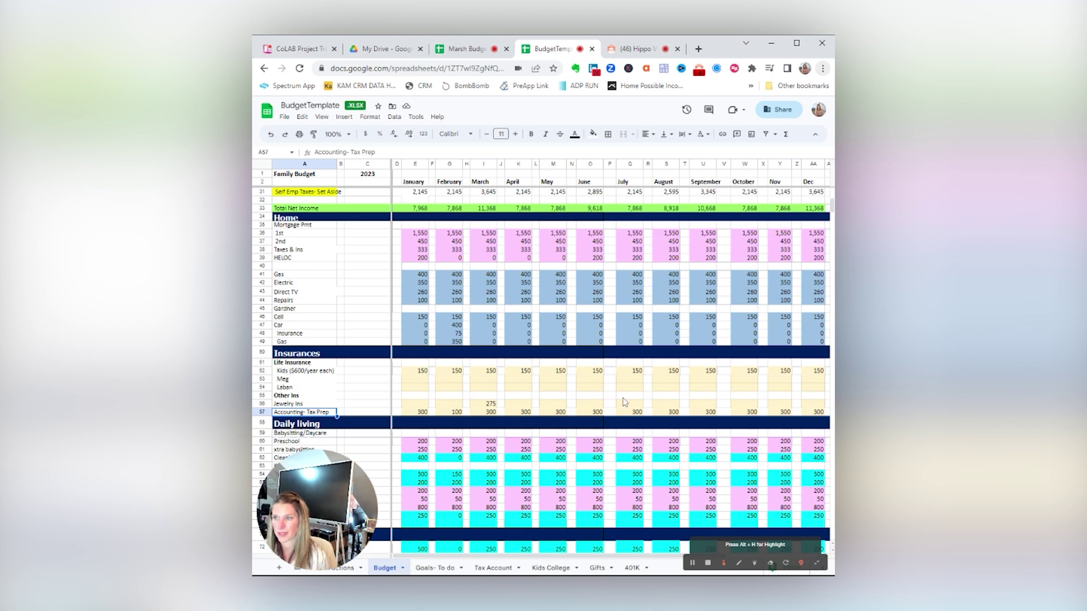
scroll(484, 401, down, 5)
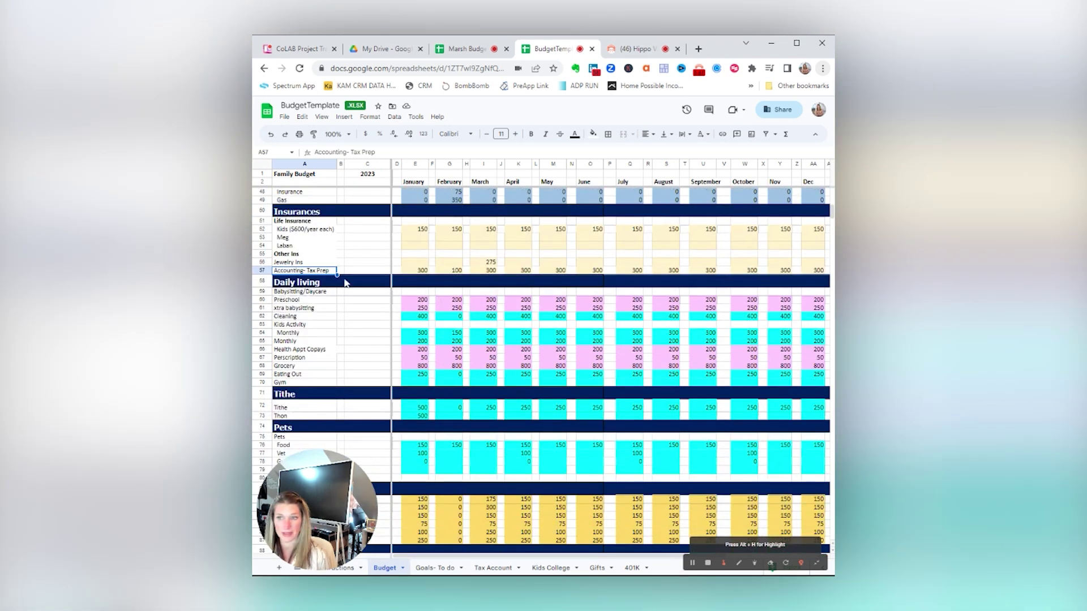
click(309, 293)
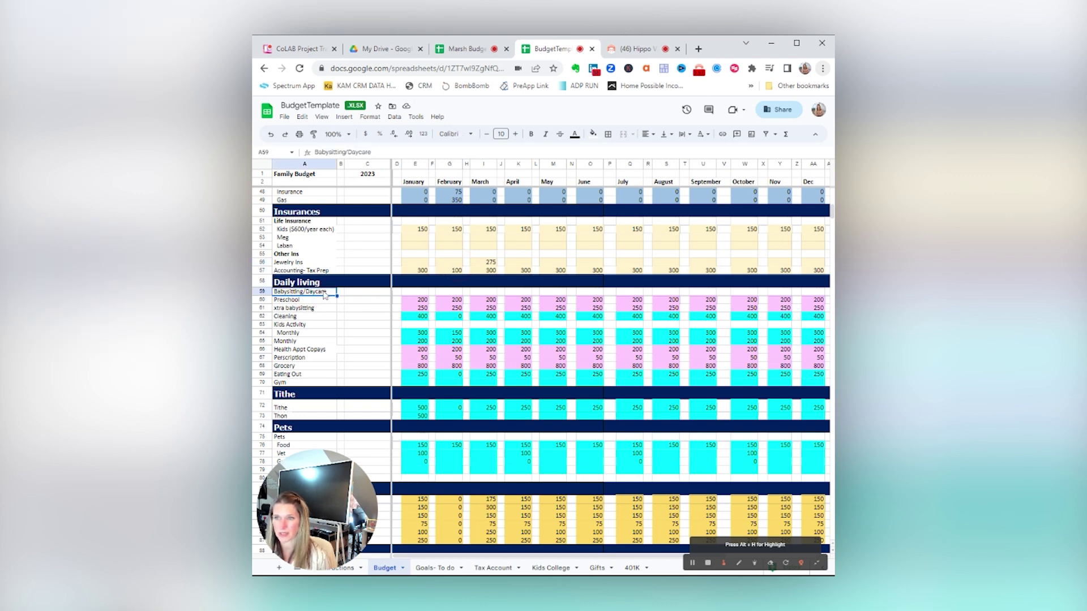
click(301, 303)
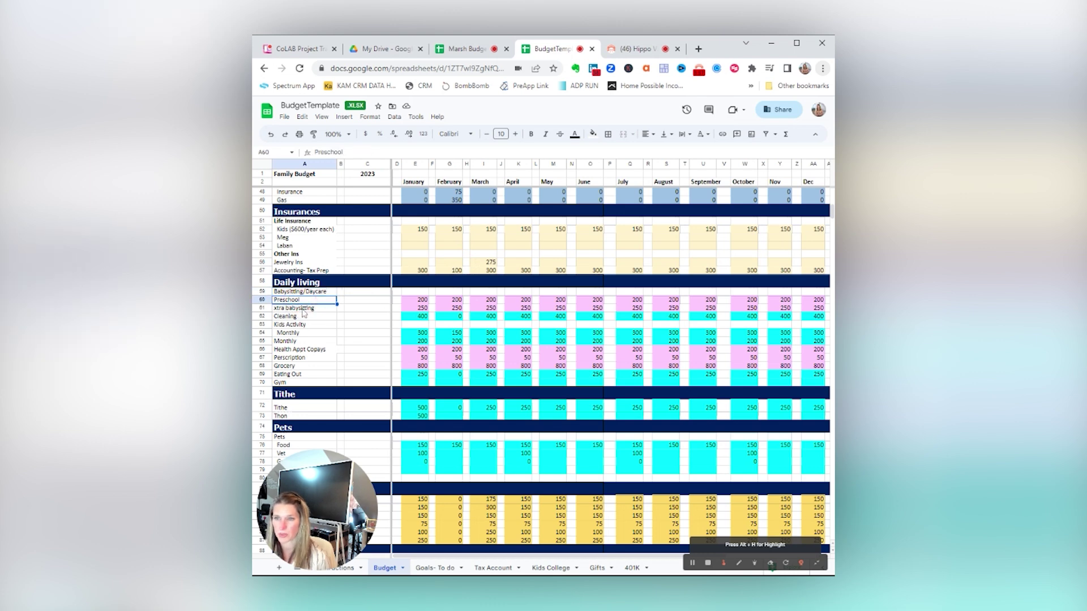
click(301, 309)
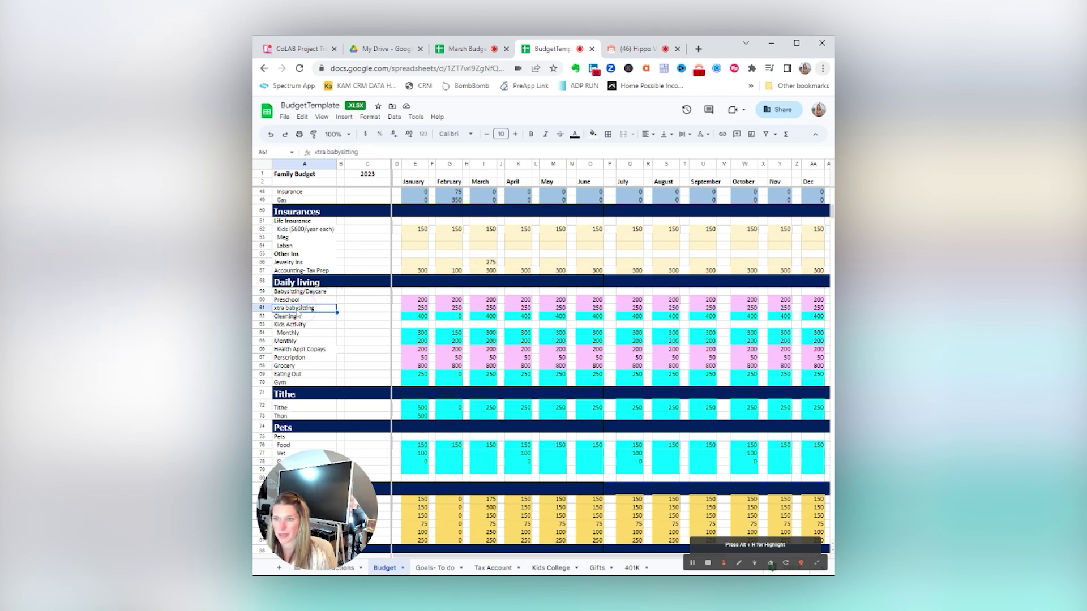
click(297, 318)
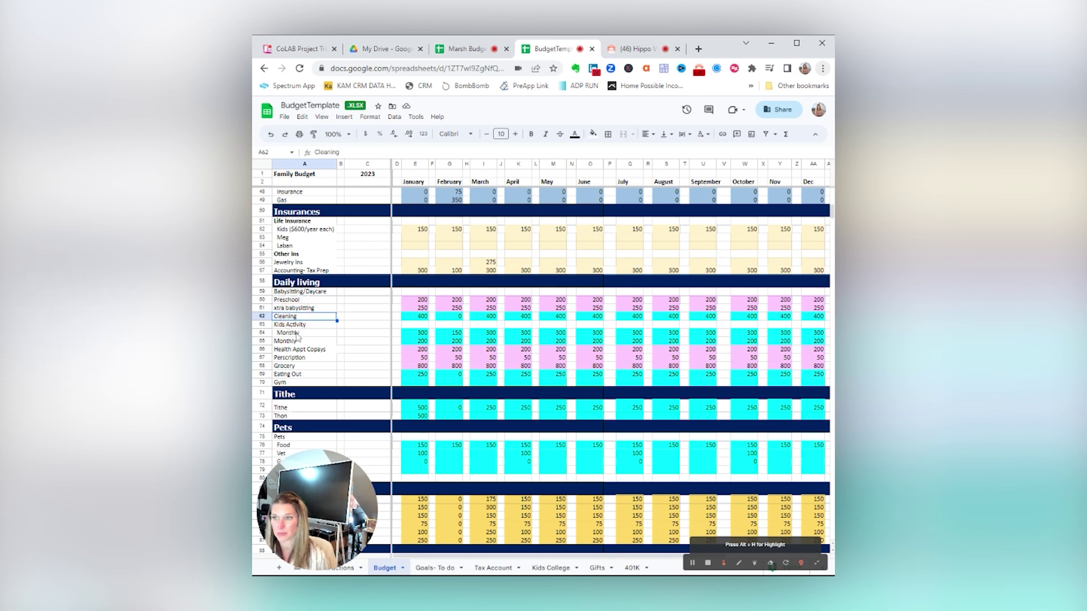
click(298, 325)
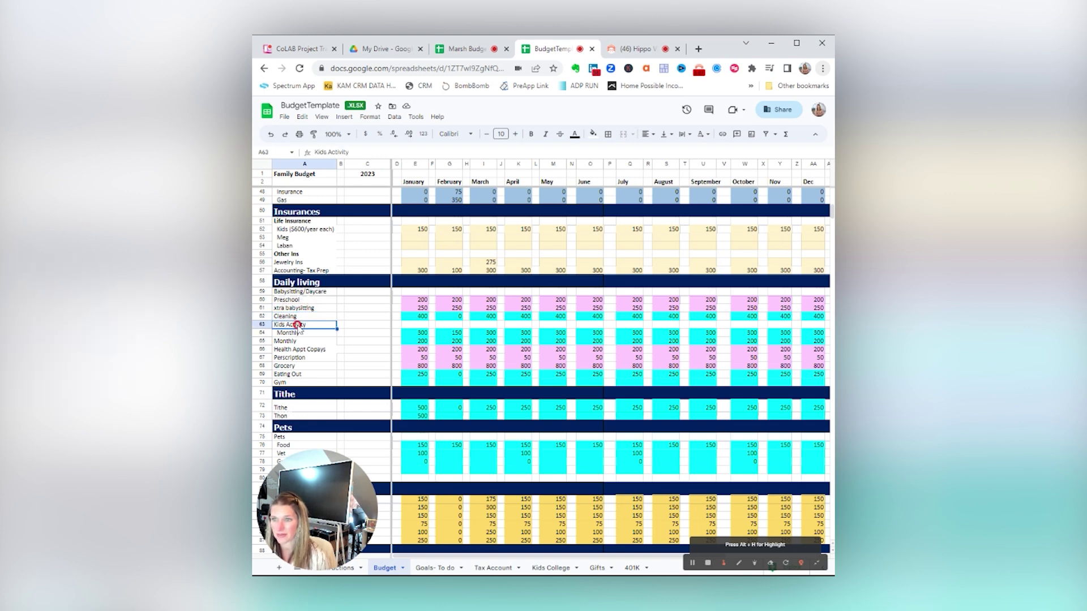
click(293, 334)
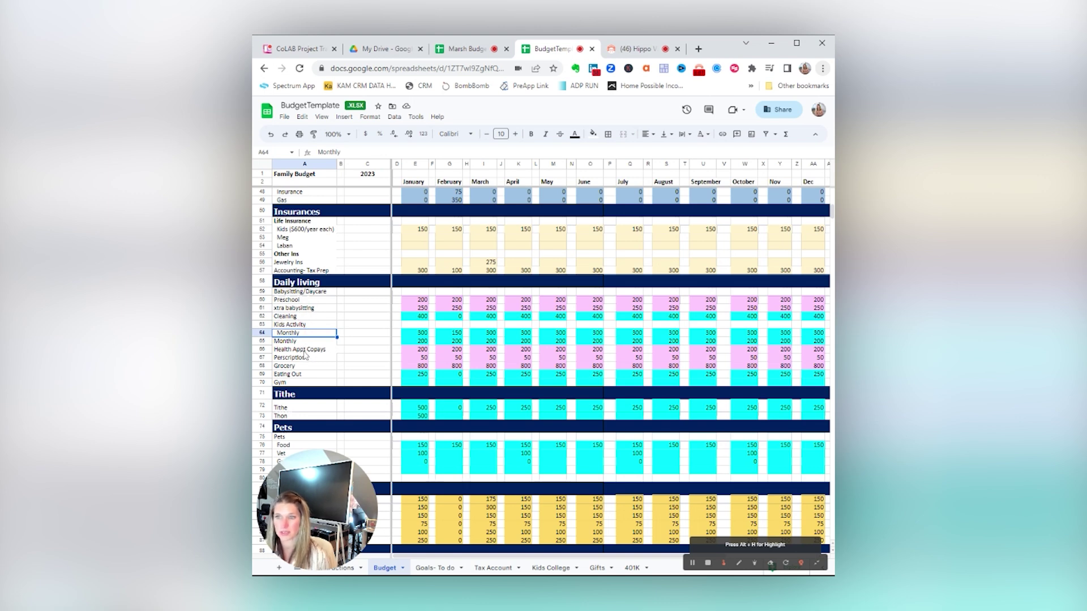
click(305, 351)
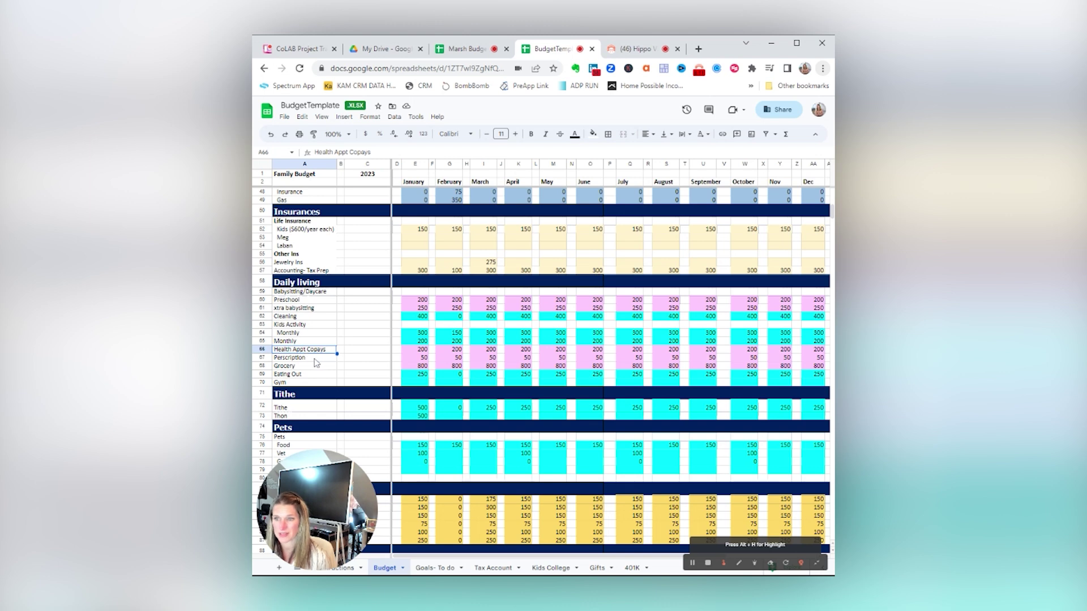
click(316, 359)
click(297, 367)
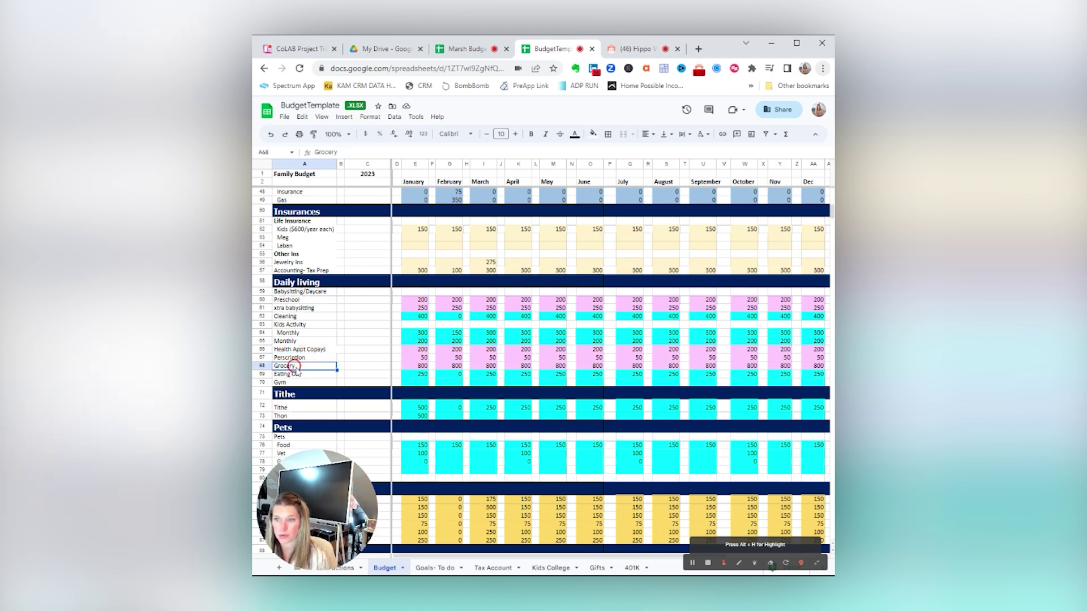
click(318, 383)
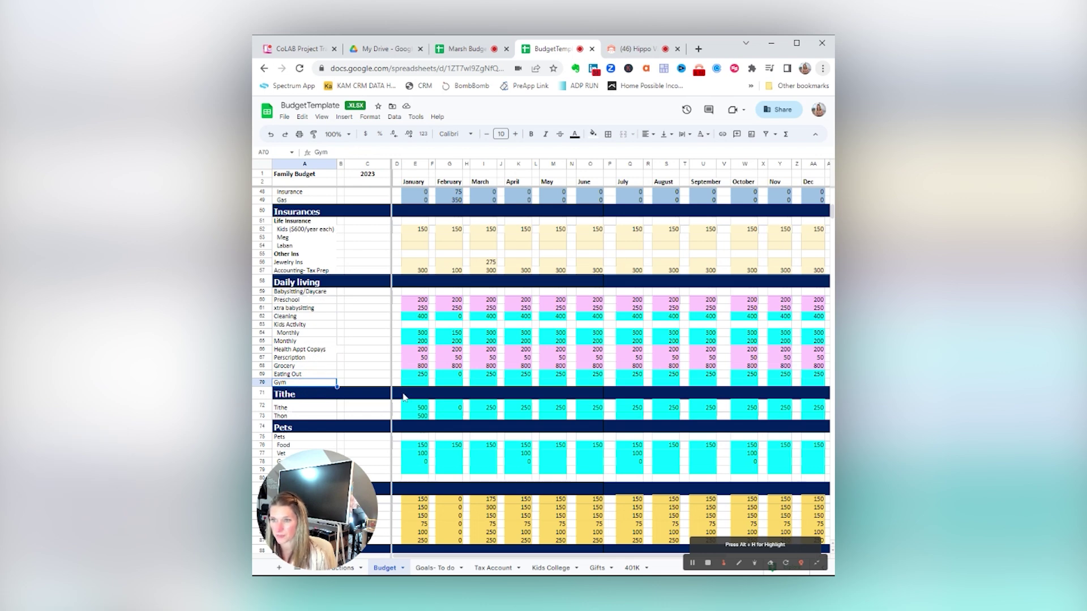
scroll(427, 336, down, 2)
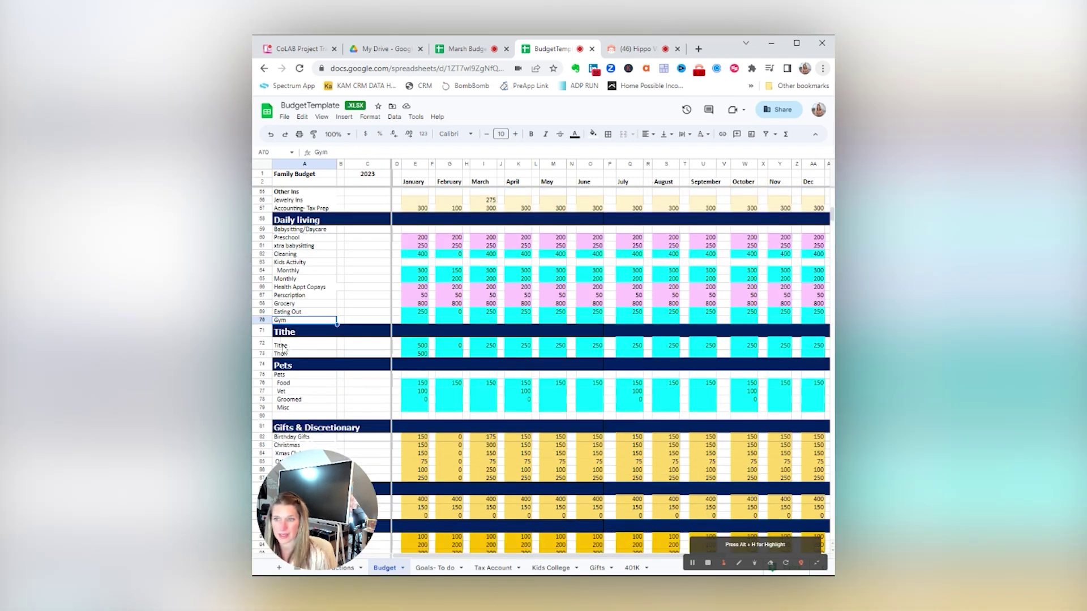
Change the January Thon amount under Tithe from 500 to 0.
click(283, 345)
click(422, 346)
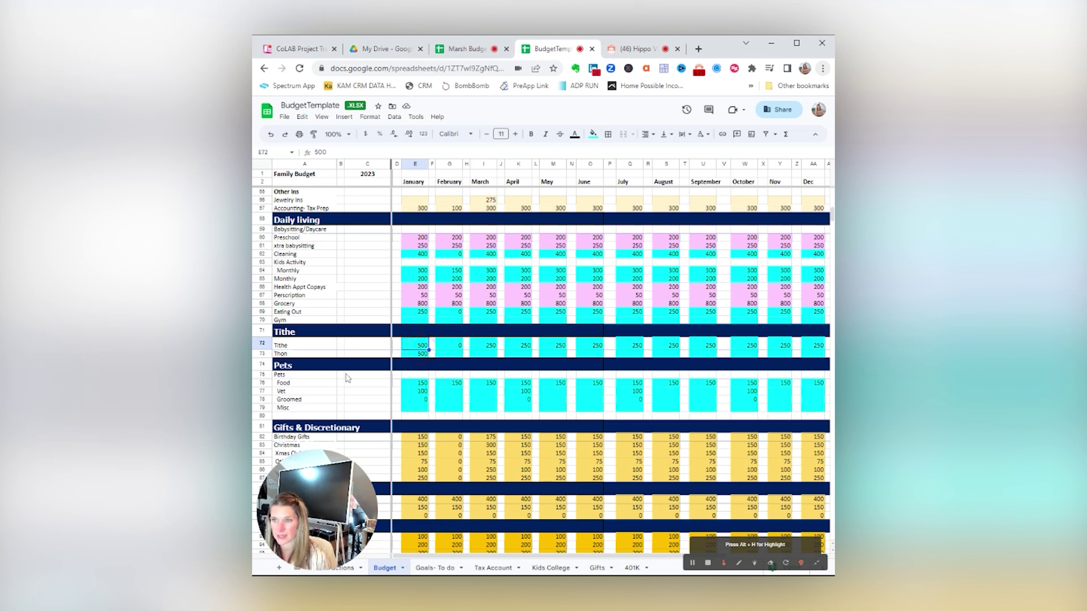
click(412, 358)
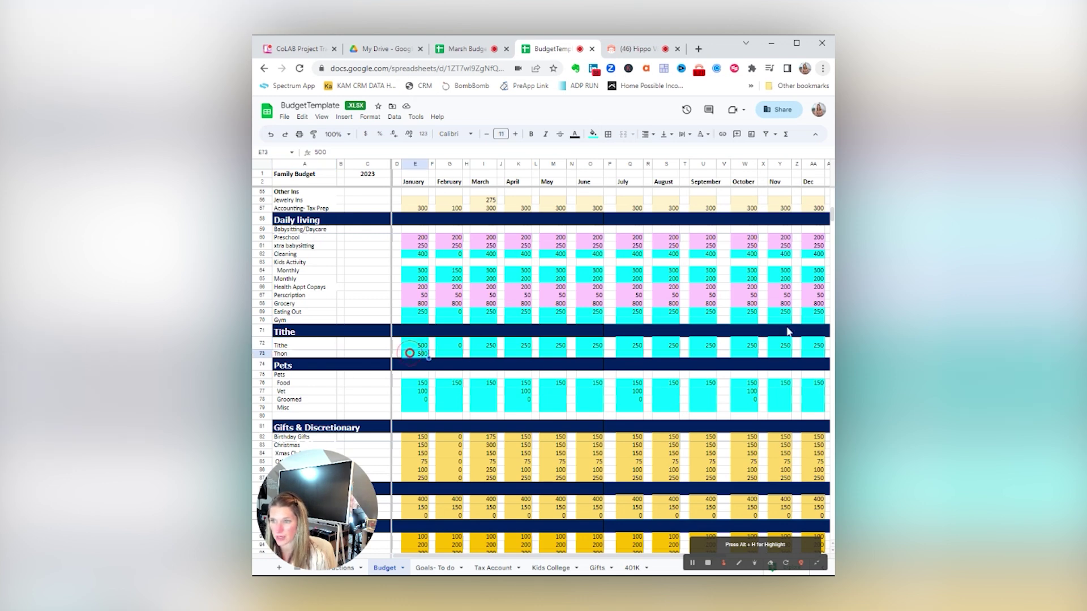
text(0)
key(Return)
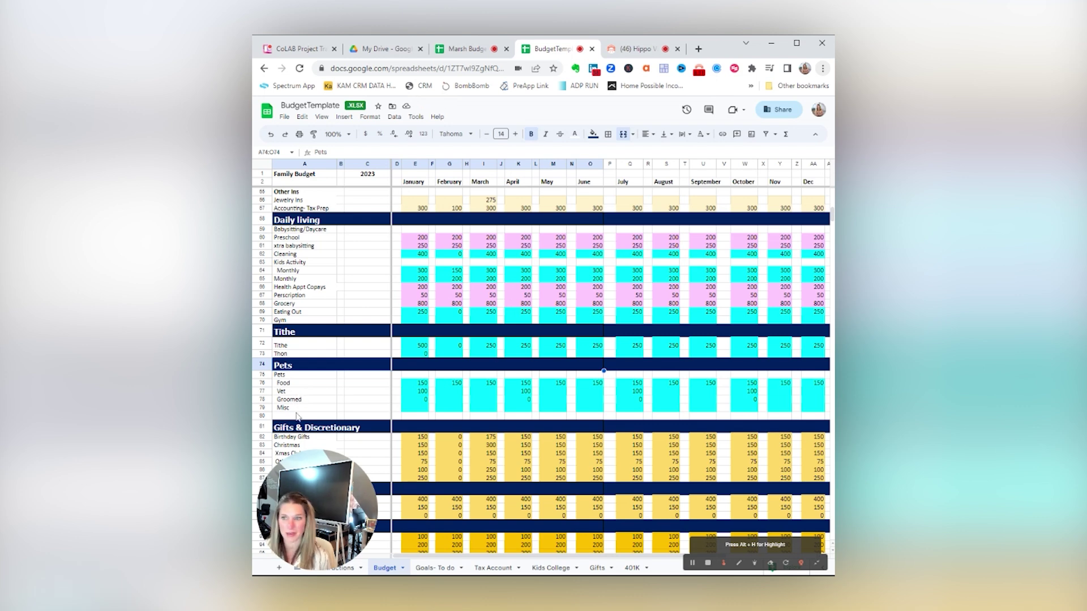
click(308, 401)
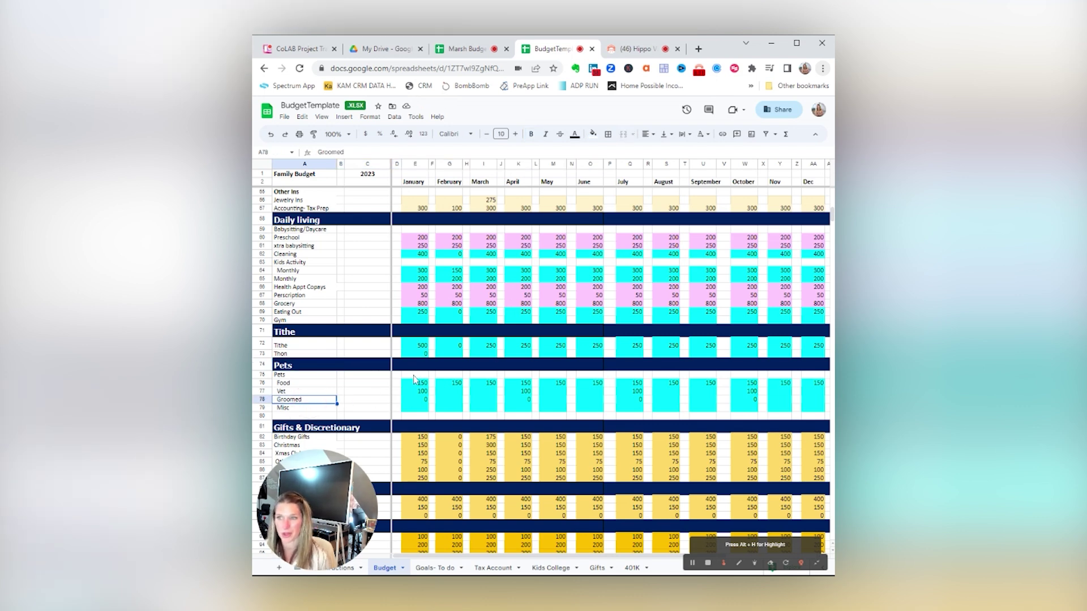
scroll(414, 379, down, 5)
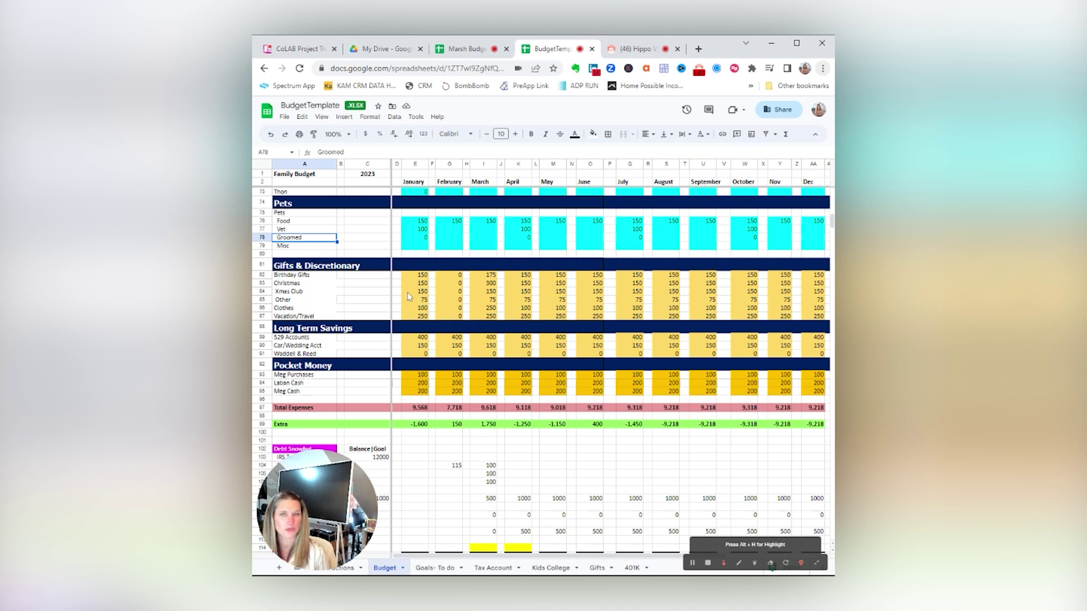
Review the Birthday Gifts, Vacation/Travel, 529 Accounts and Car/Wedding Acct lines.
click(292, 275)
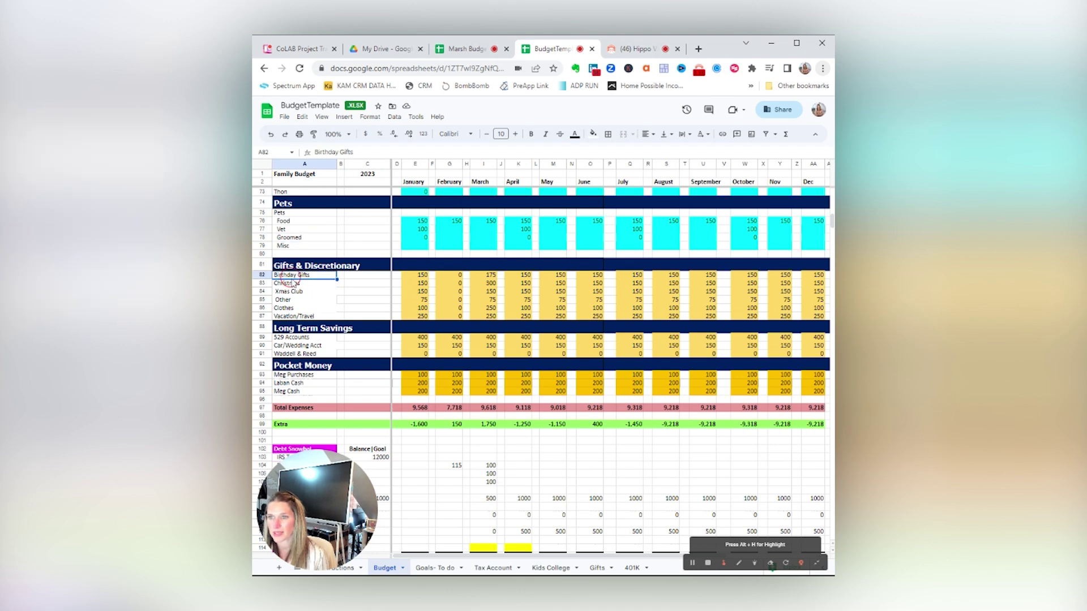
click(306, 316)
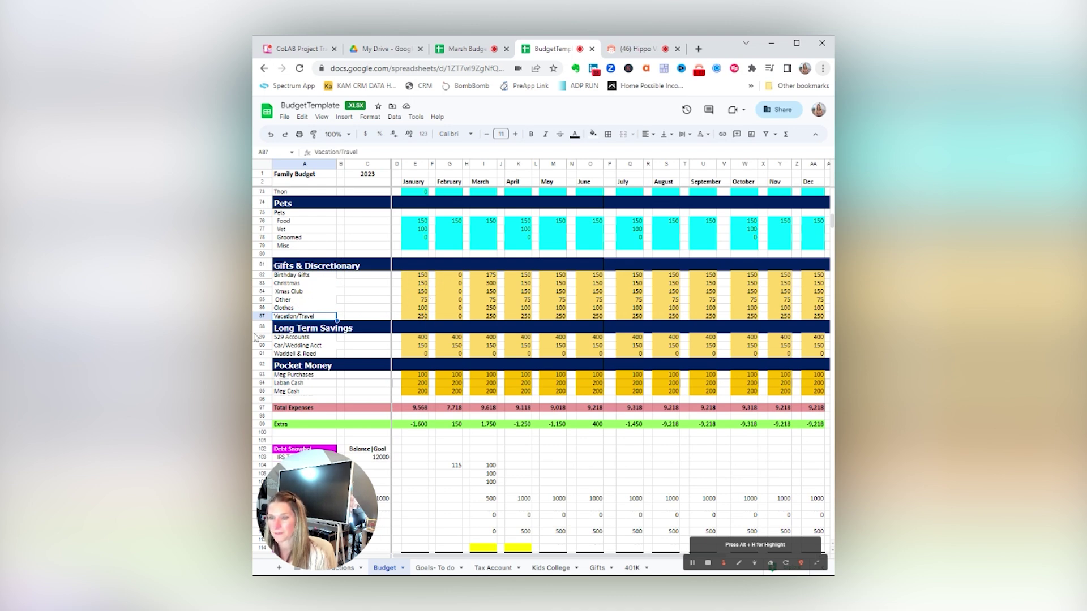
click(304, 329)
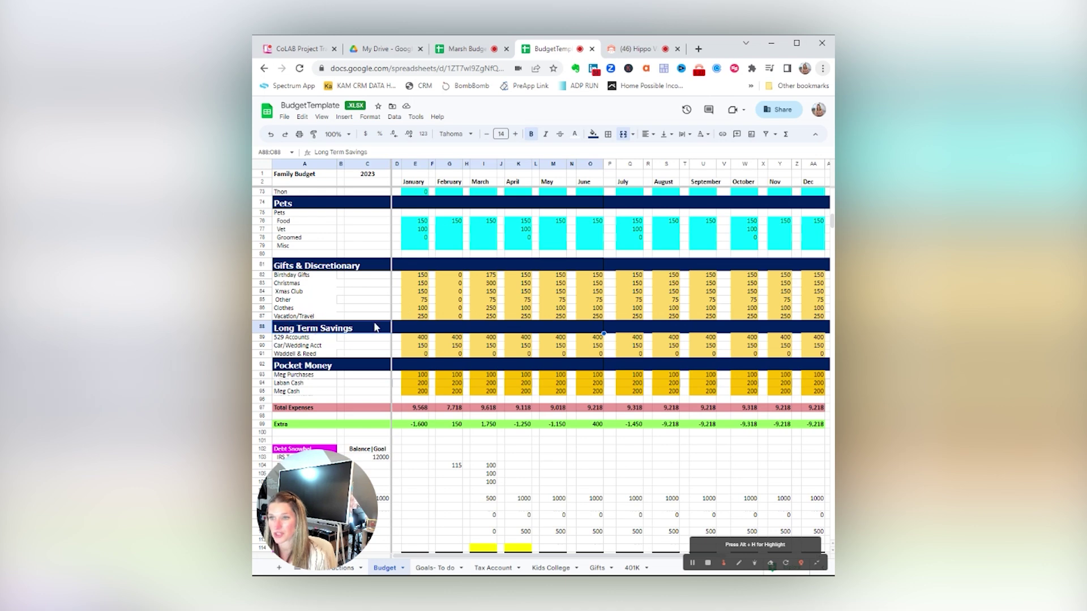
click(293, 337)
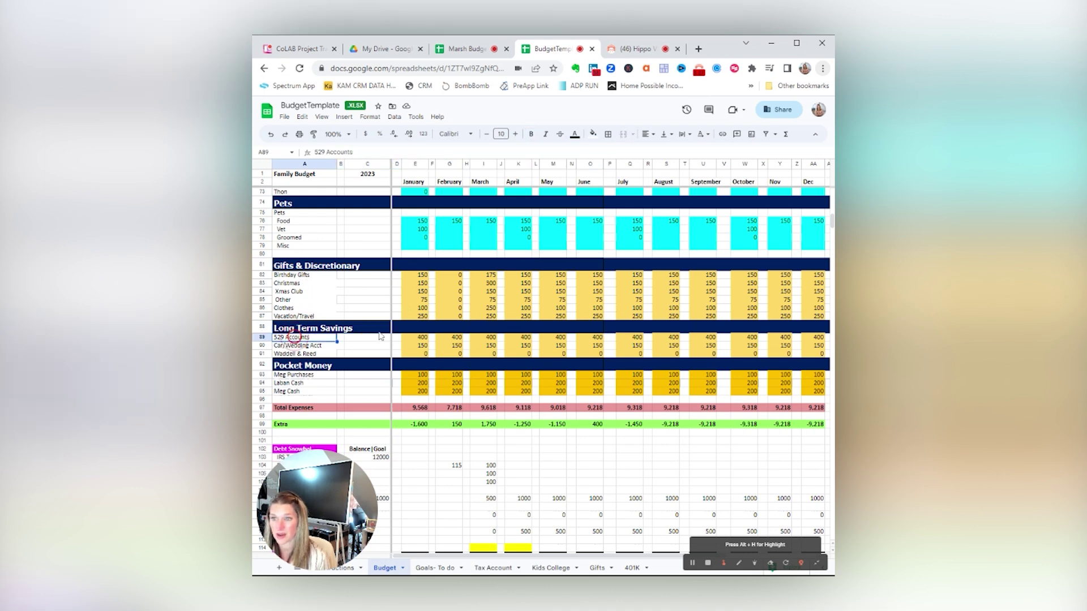
click(292, 344)
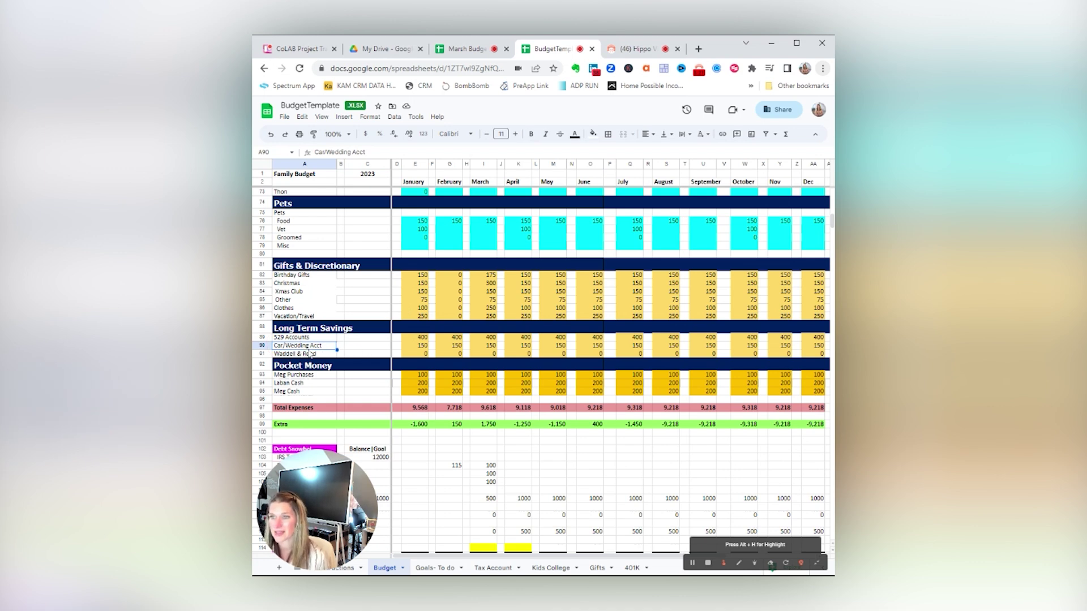
Rename the Waddell & Reed line to 'Self Employed Retirement'.
click(296, 355)
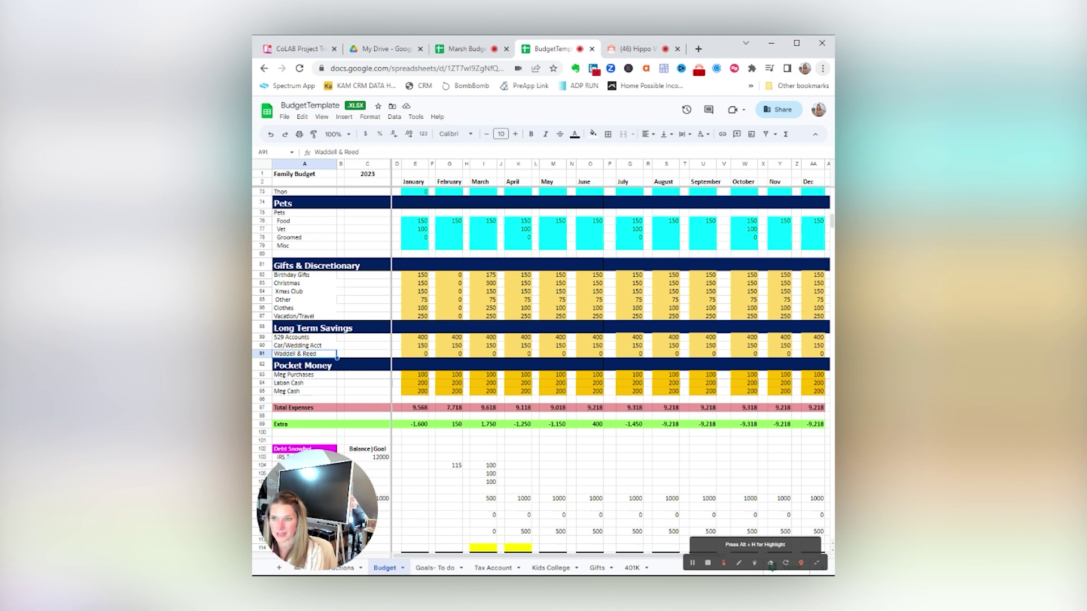
text(Se)
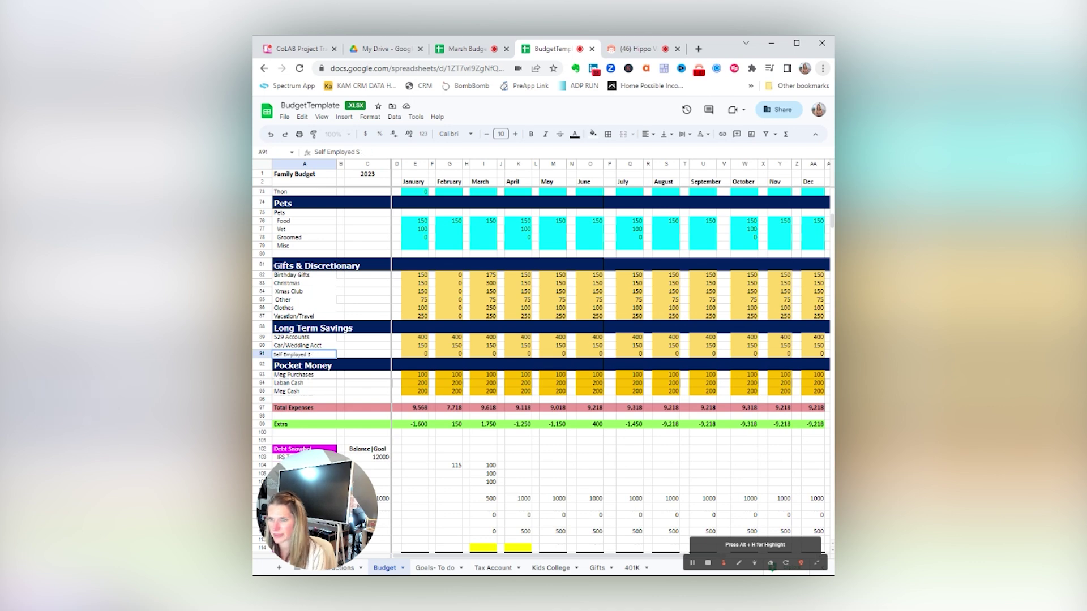
text(lf Employed S)
key(BackSpace)
text(Retirement)
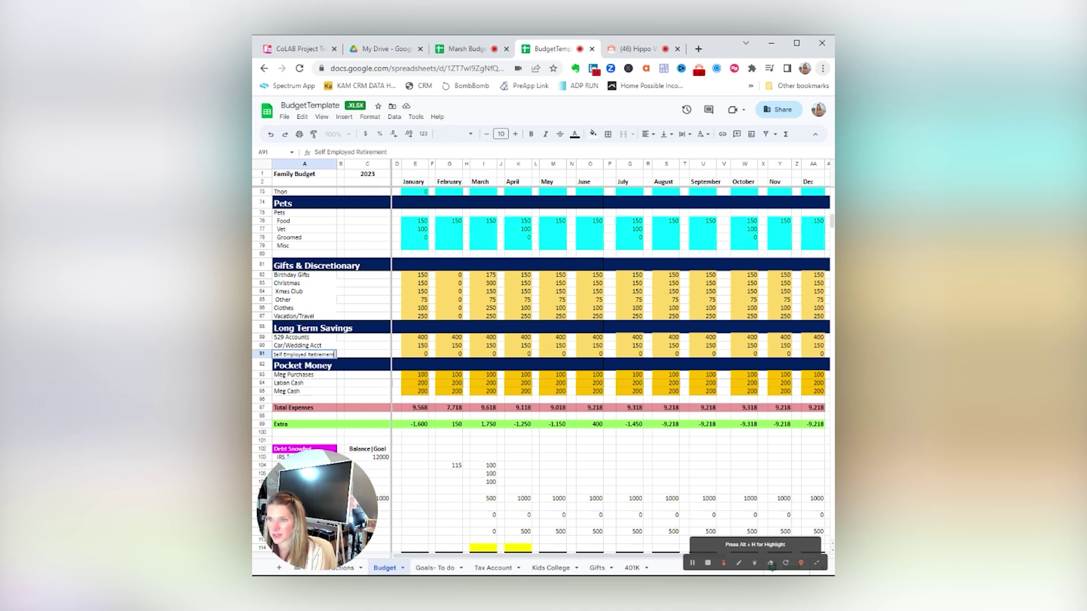
key(Return)
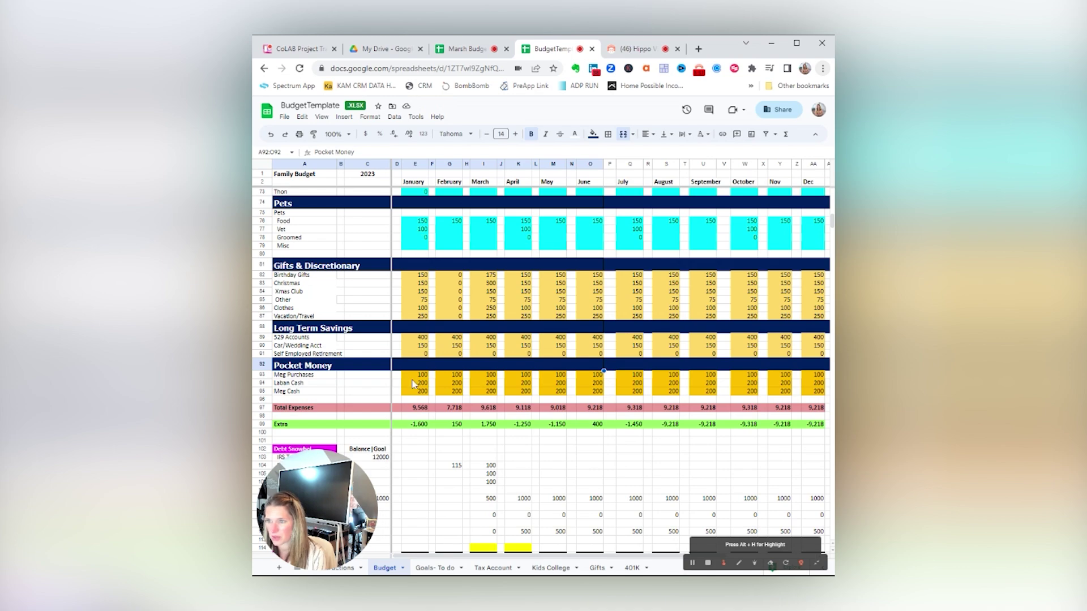
Check January's Total Expenses and Total Net Income formulas and the -1,600 Extra balance.
click(420, 407)
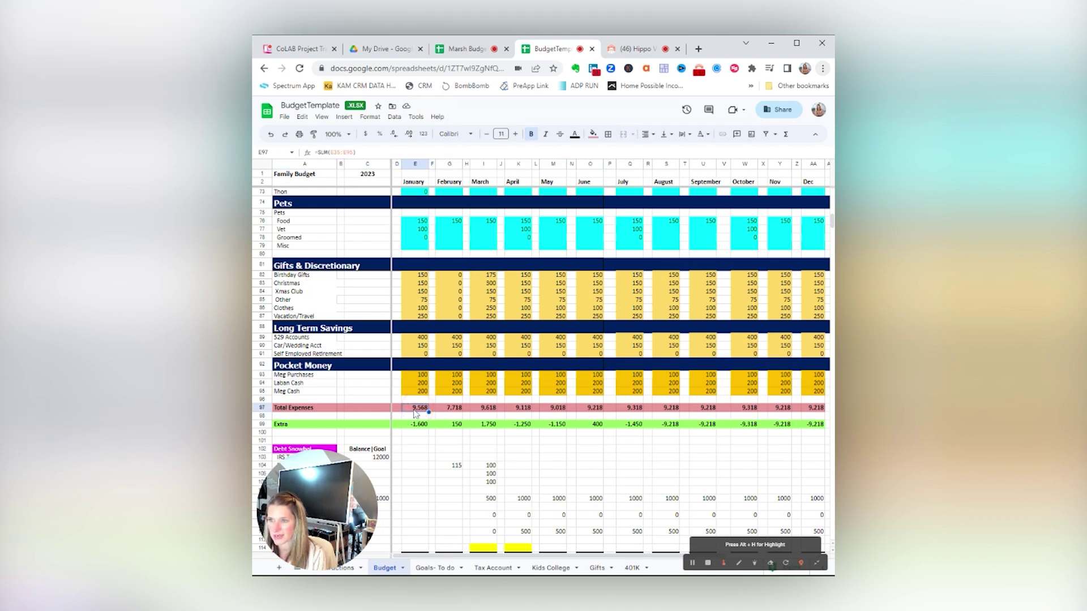
scroll(429, 331, up, 10)
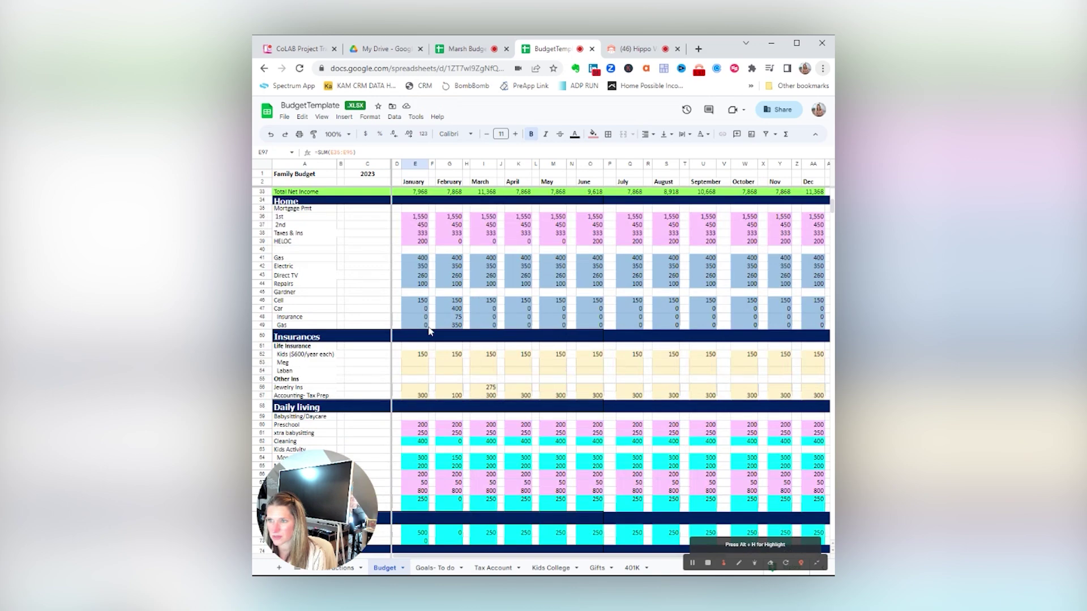
scroll(429, 331, up, 6)
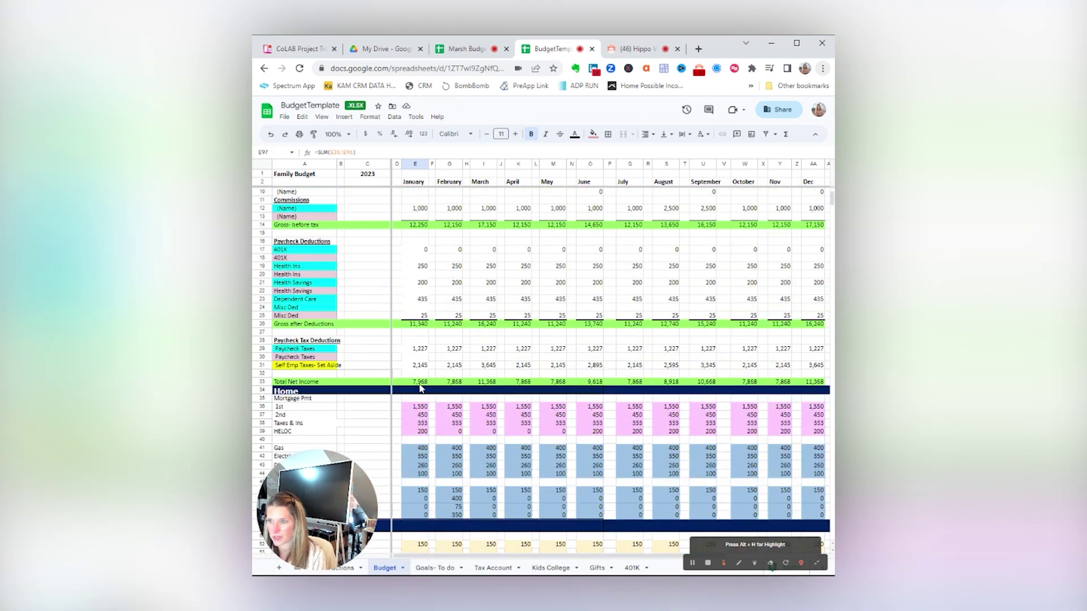
click(420, 387)
scroll(416, 404, down, 13)
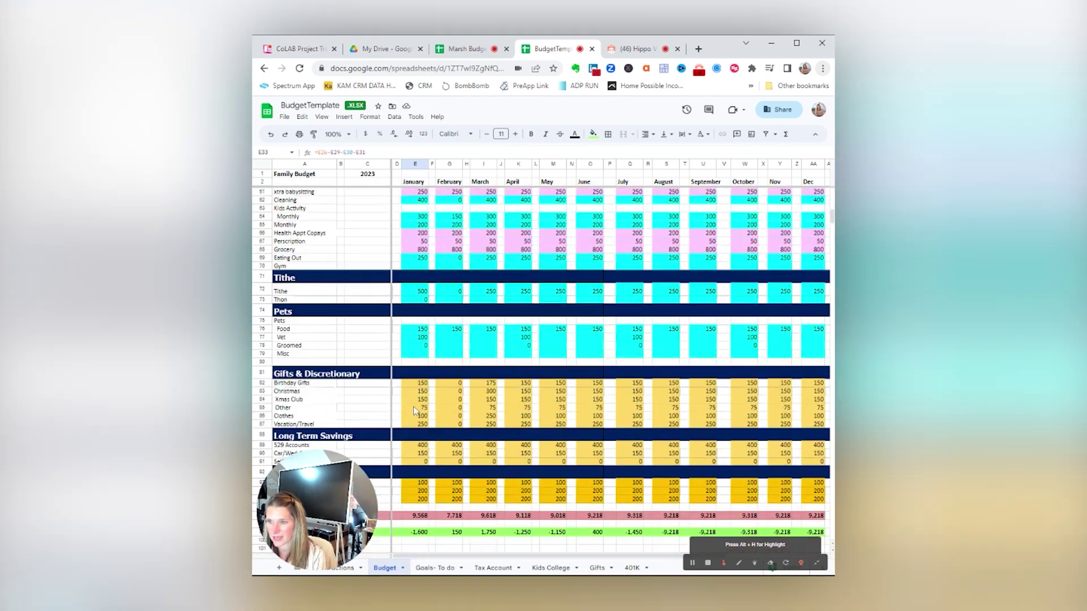
scroll(413, 407, down, 3)
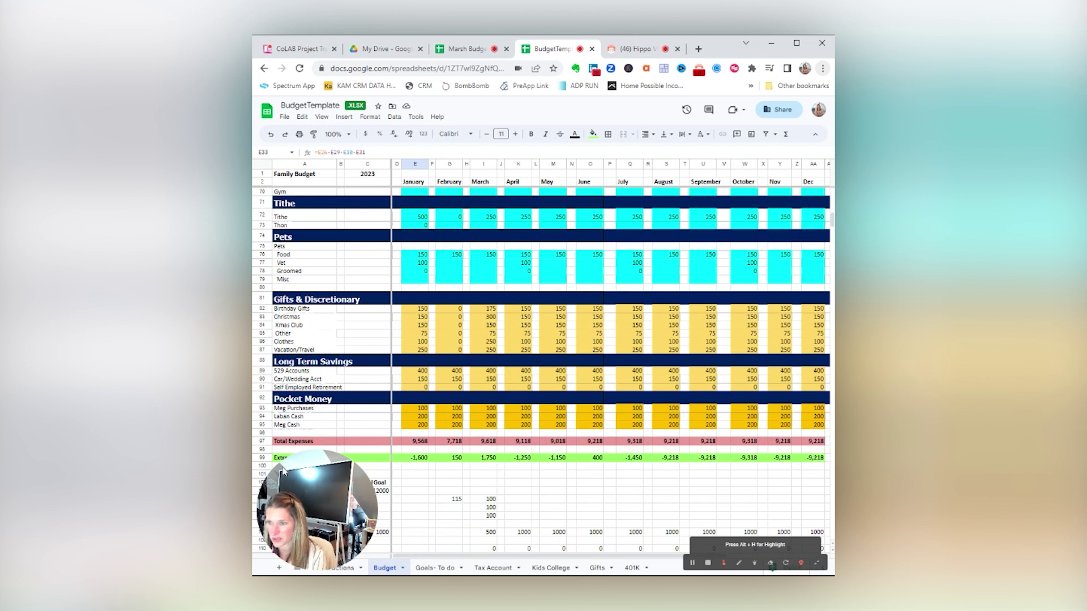
click(416, 462)
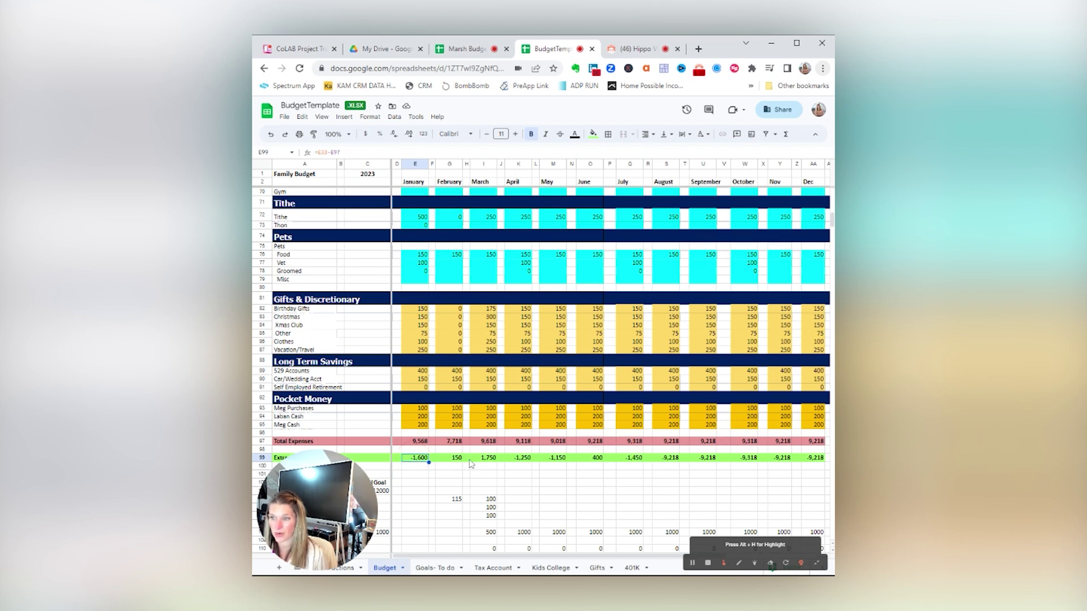
Return to the Home section and select January's HELOC amount.
scroll(412, 377, up, 3)
scroll(411, 377, up, 9)
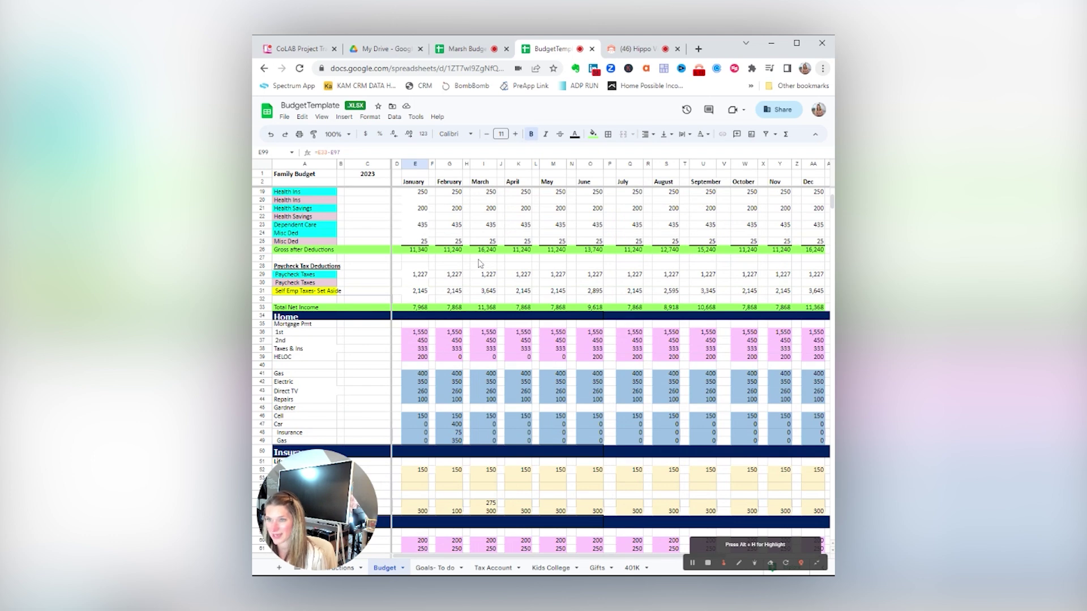
click(419, 359)
Set January's HELOC and Taxes & Ins amounts to 0.
text(0)
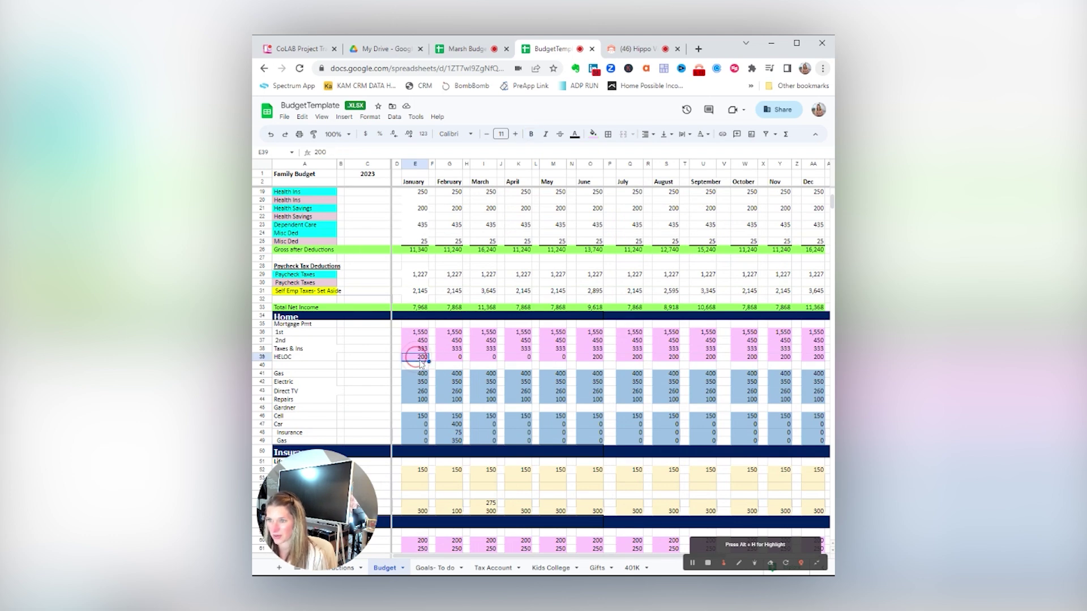
key(Return)
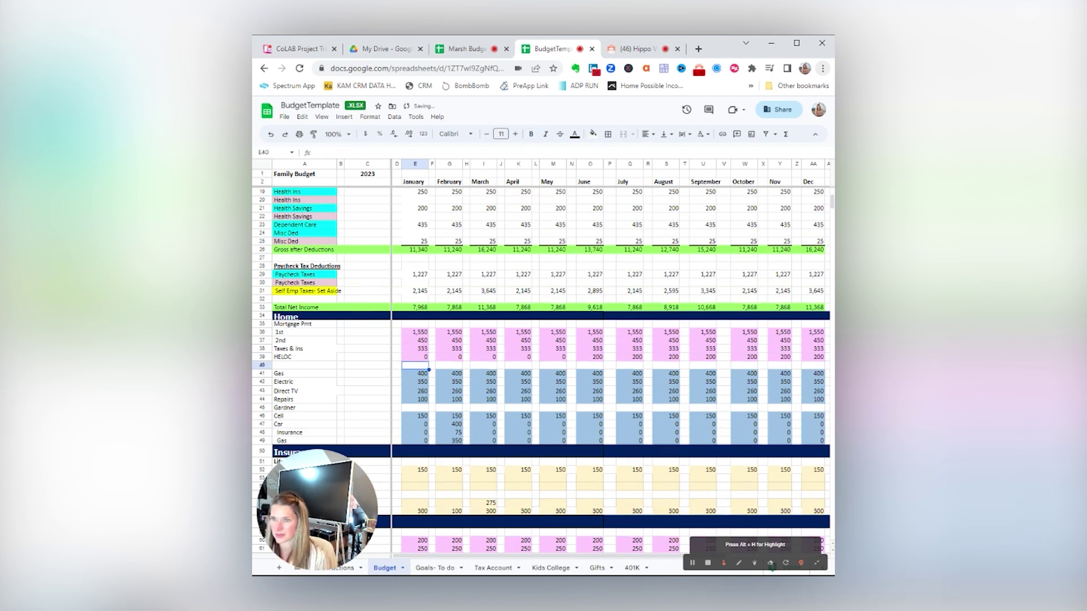
click(423, 350)
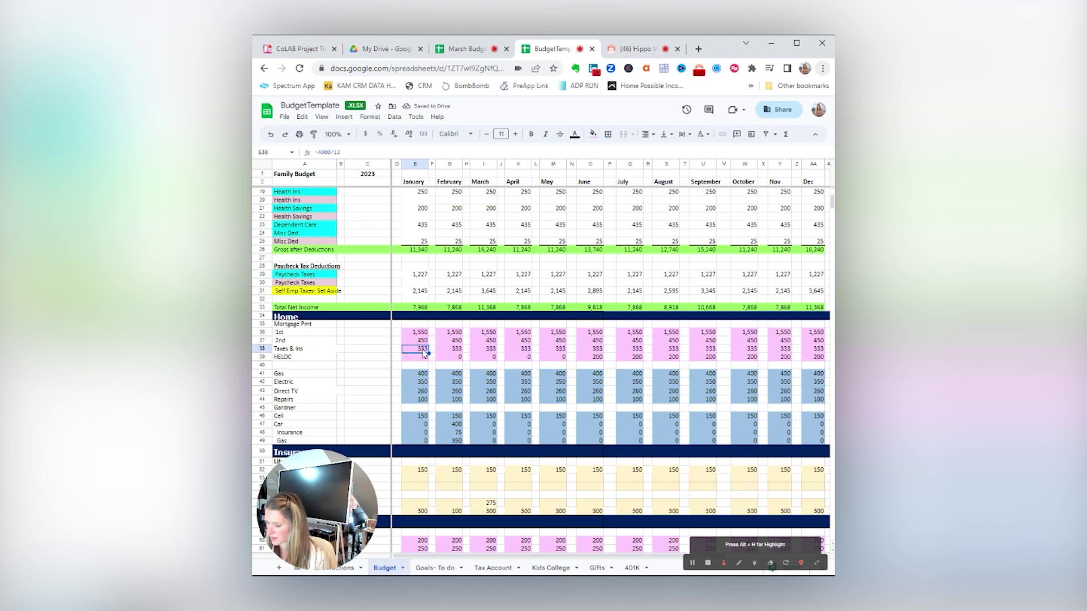
key(BackSpace)
text(0)
key(Return)
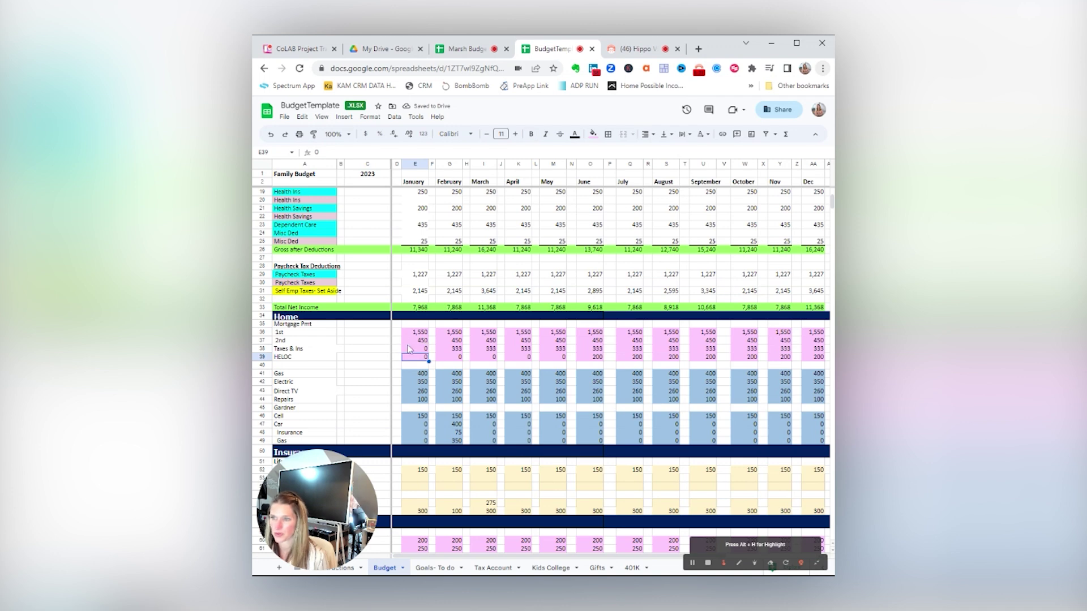
Cut January Accounting- Tax Prep to 100 and set Cleaning to 0 for every month.
scroll(411, 406, down, 5)
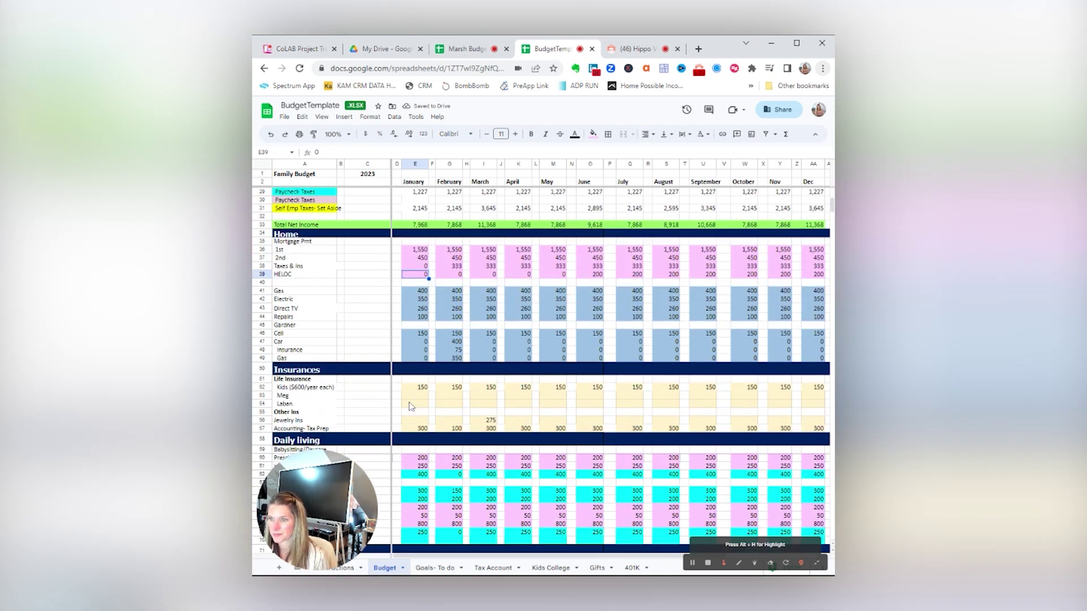
scroll(390, 335, down, 2)
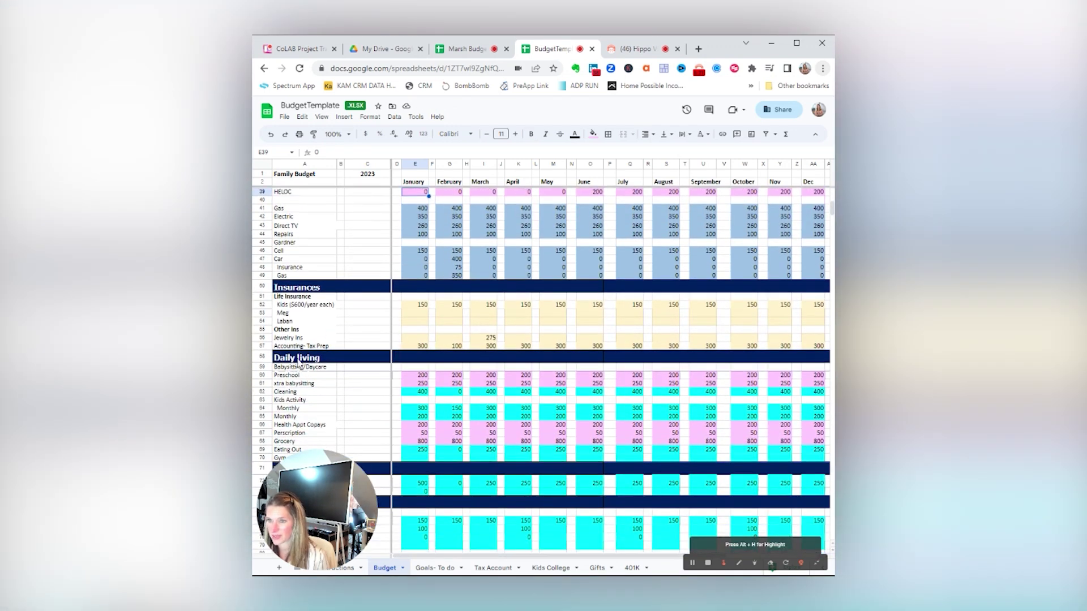
click(416, 346)
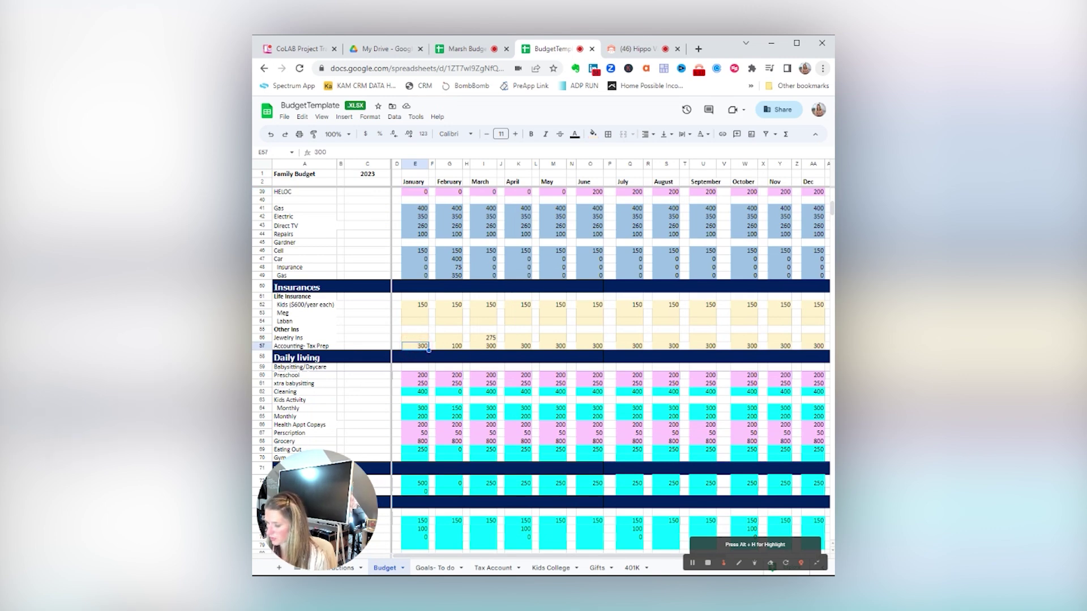
text(100)
key(Return)
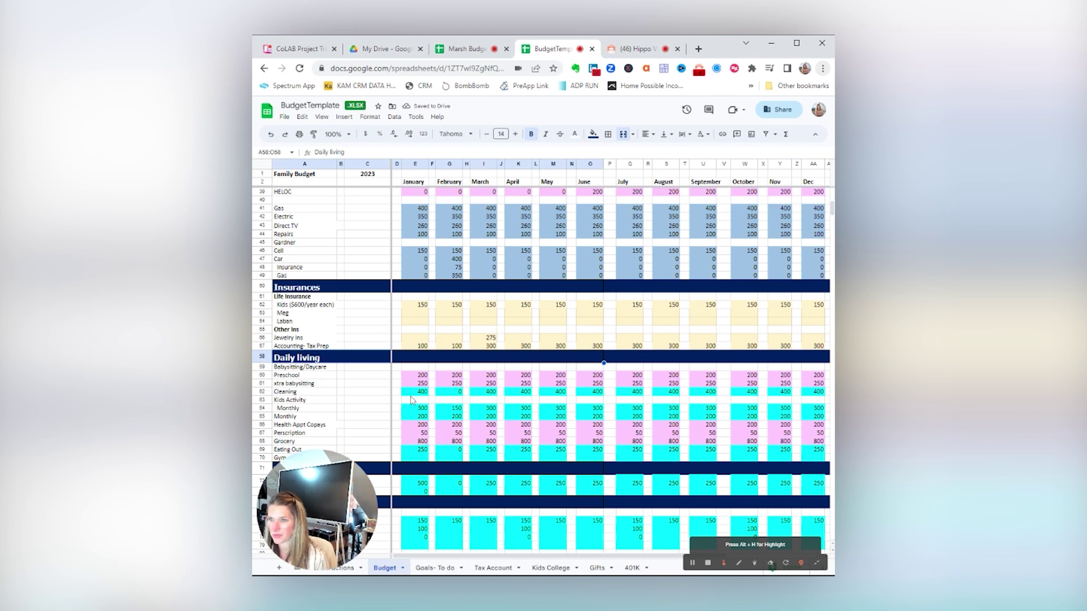
click(416, 391)
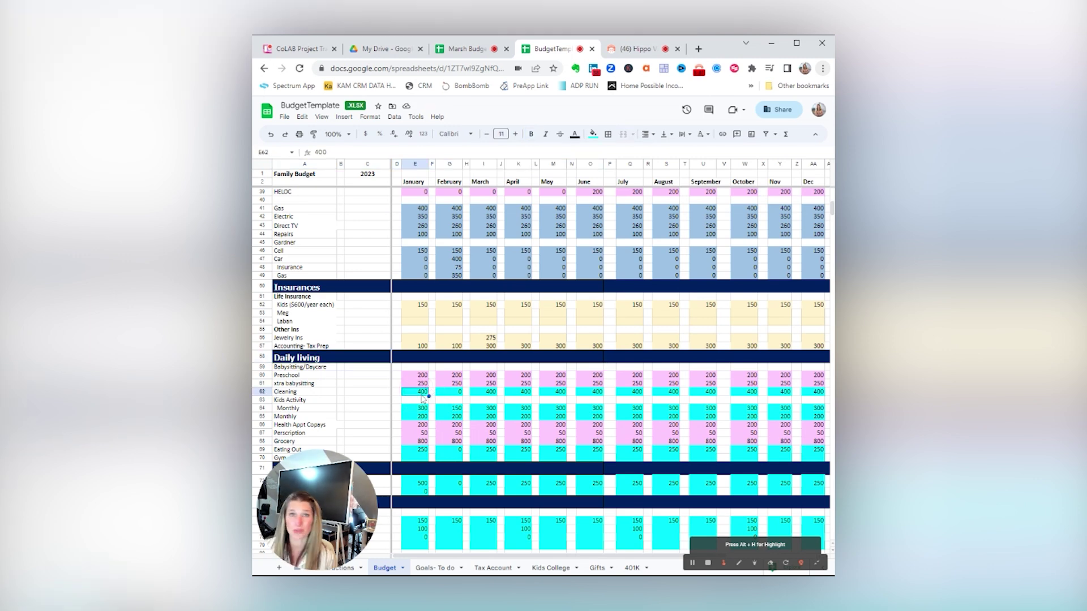
text(0)
key(Return)
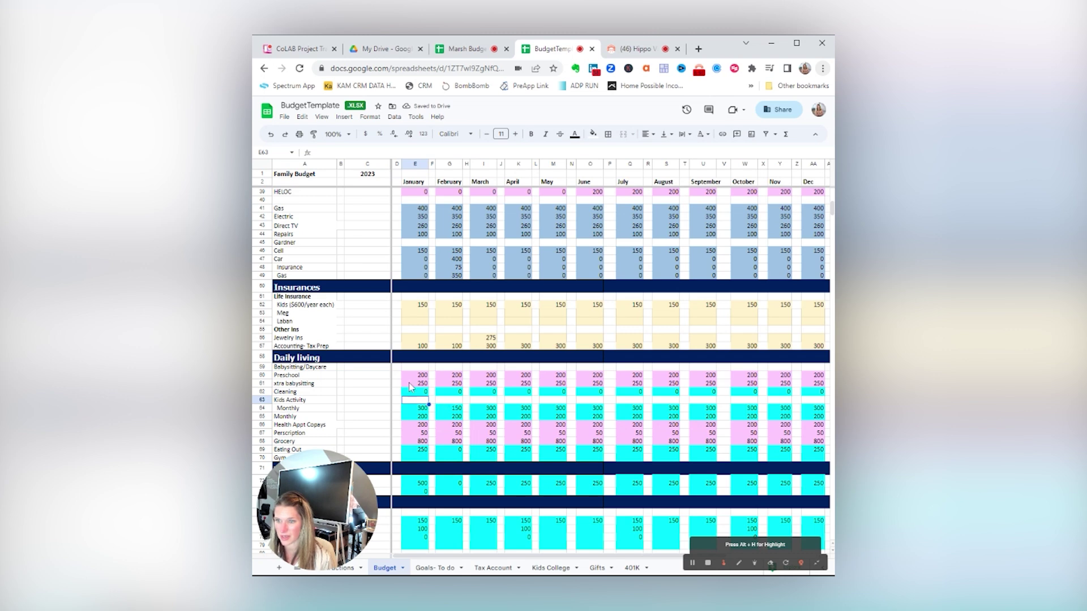
scroll(411, 386, down, 5)
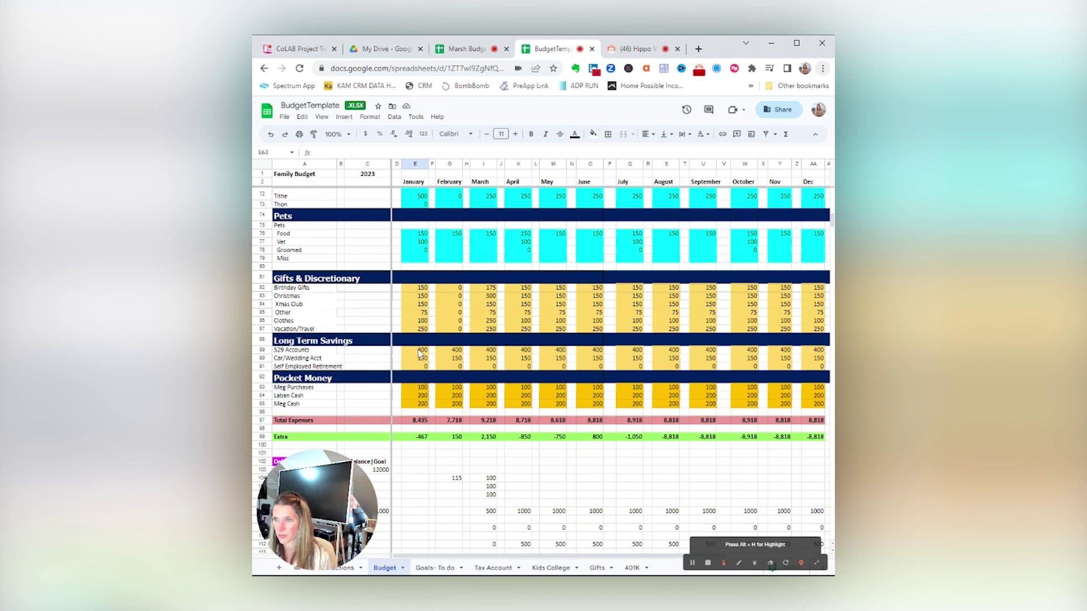
click(419, 351)
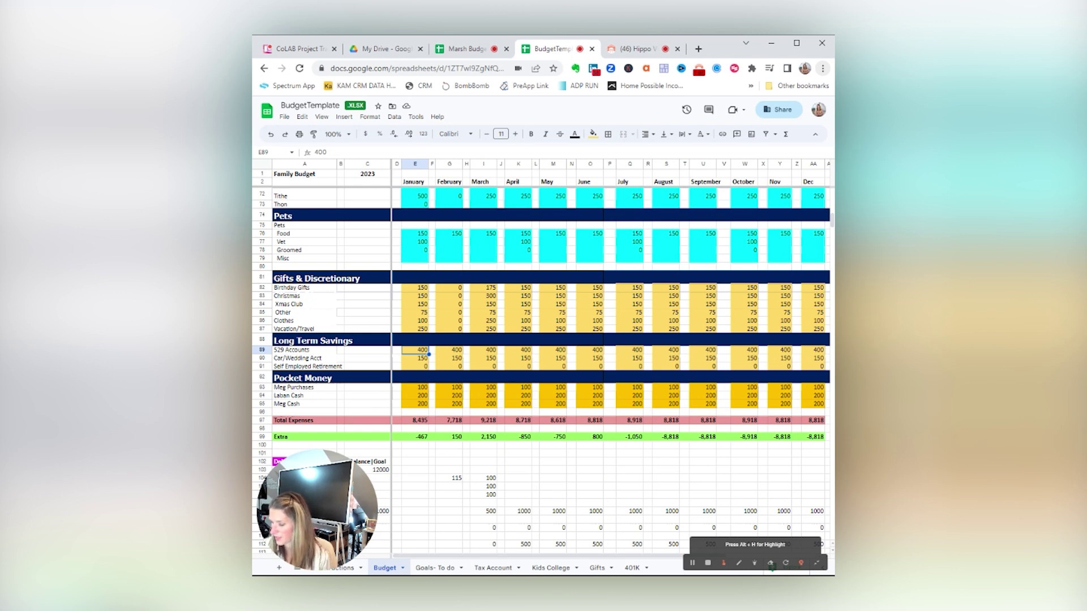
Lower January's 529 Accounts contribution to 150 and check the Extra balance.
text(150)
key(Return)
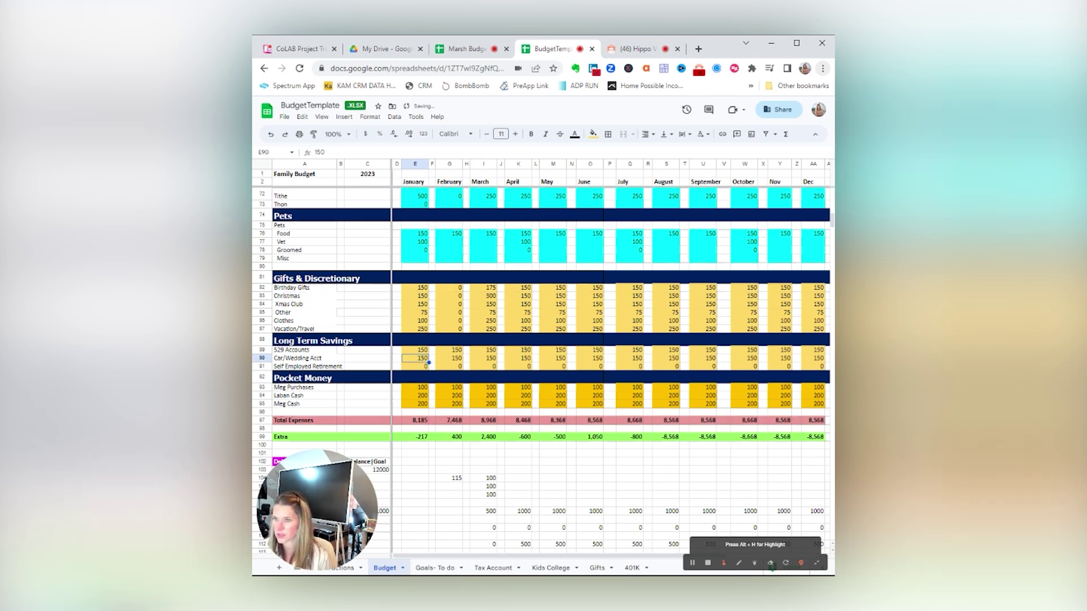
scroll(422, 391, down, 2)
click(422, 386)
scroll(447, 442, down, 1)
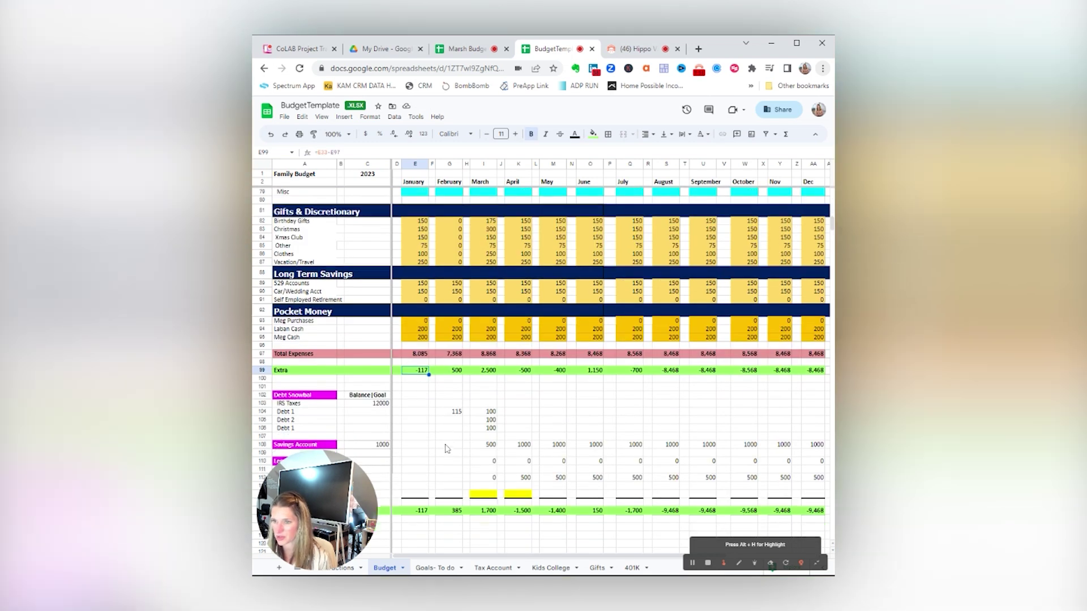
scroll(446, 449, down, 1)
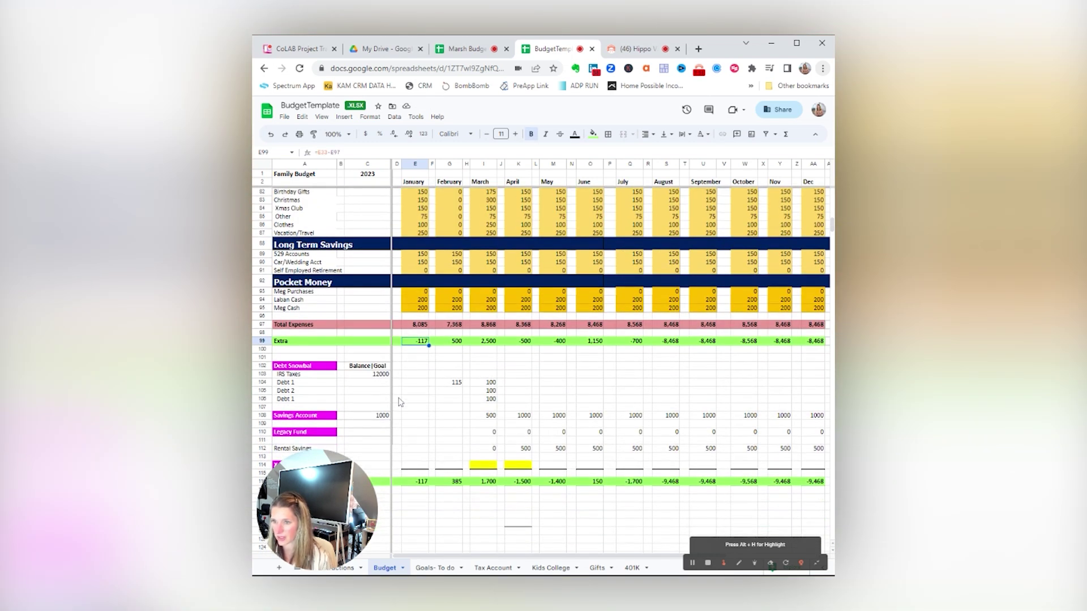
click(423, 417)
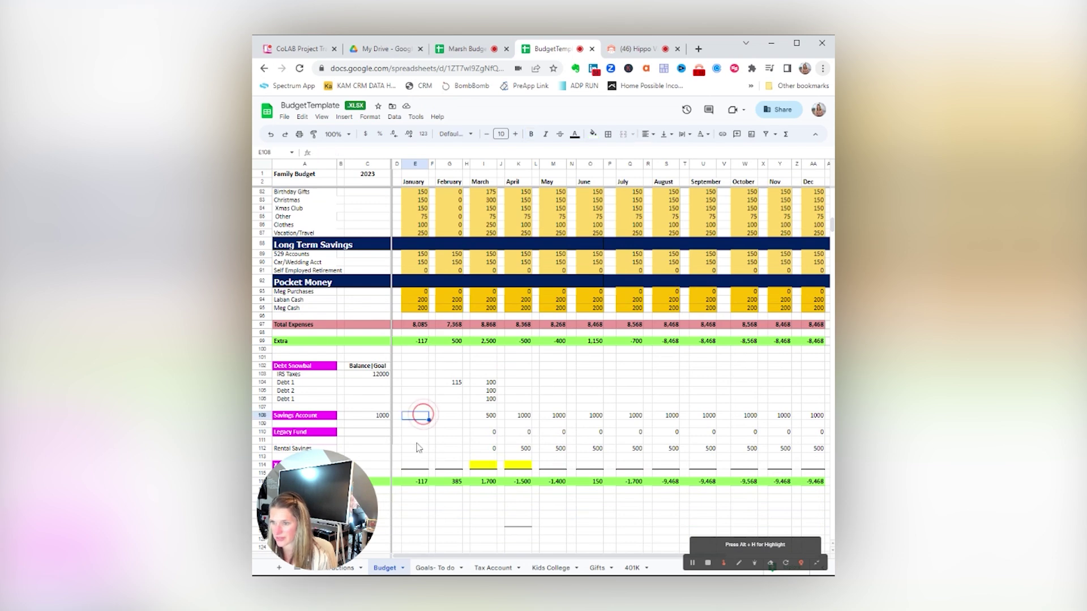
Set both January pocket-money cash lines to 150.
click(422, 300)
text(150)
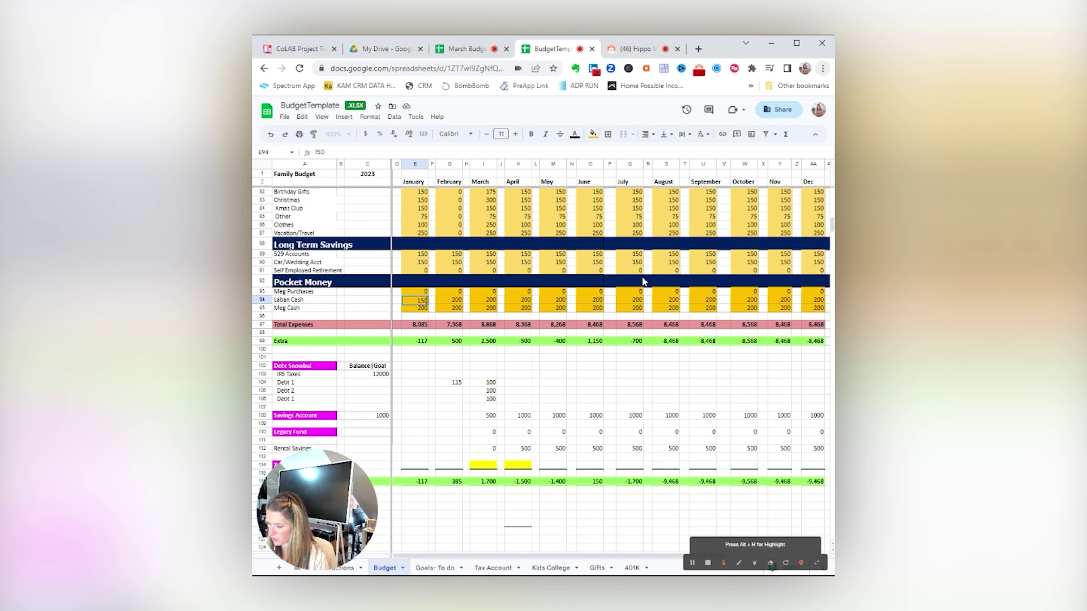
key(Return)
text(1)
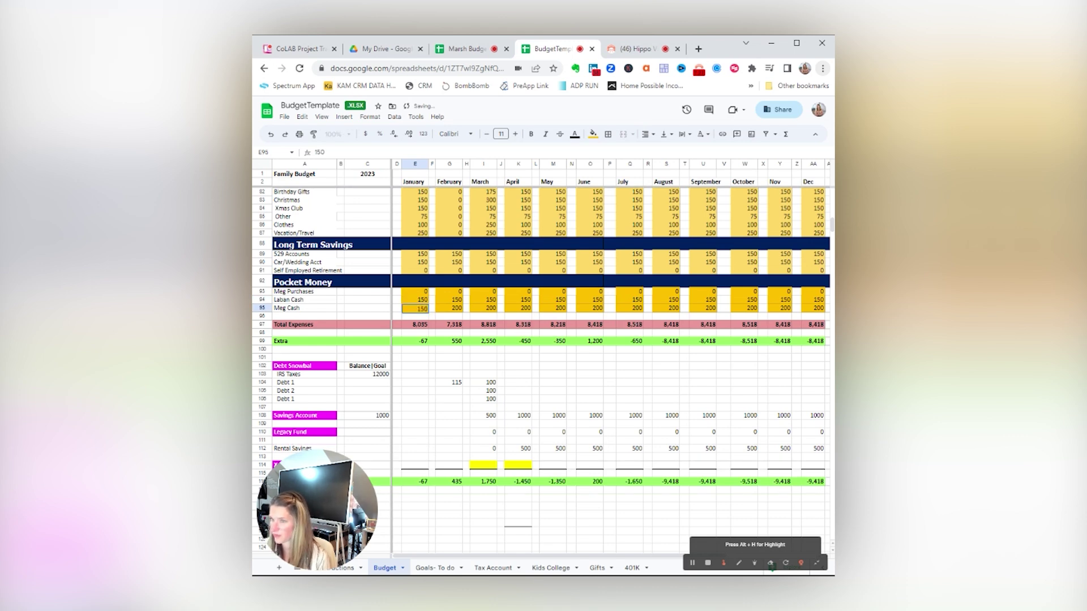
text(50)
key(Return)
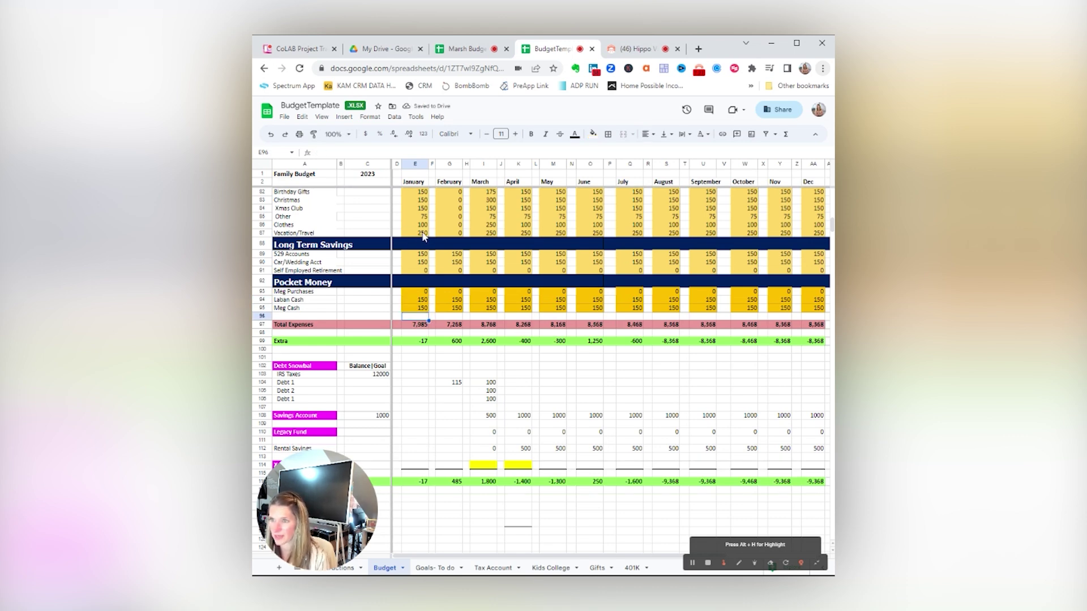
Lower Vacation/Travel to 150 and confirm January's Extra balance is now 83.
click(424, 235)
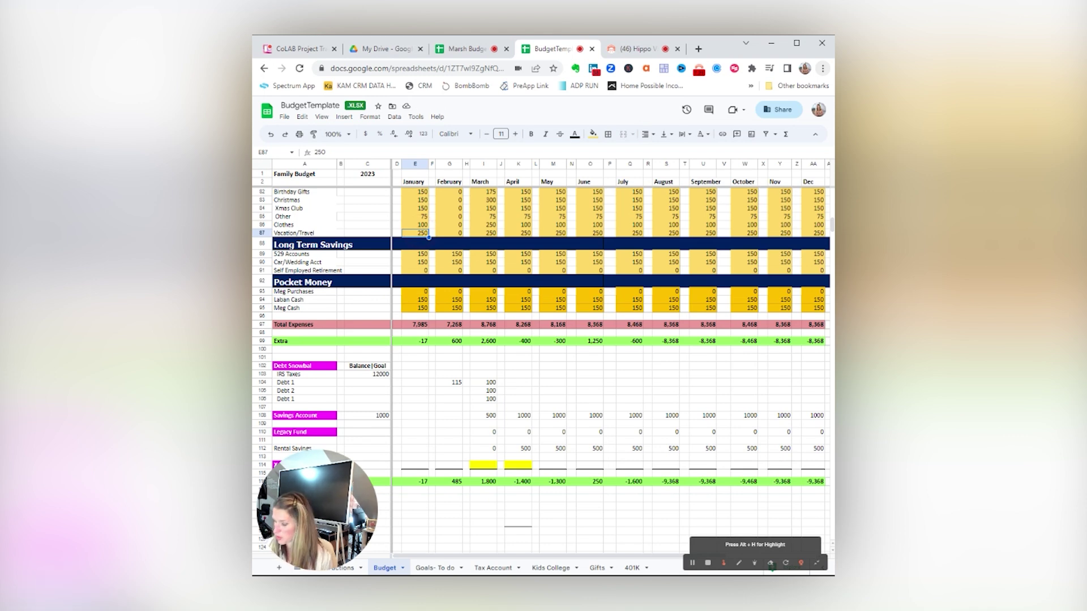
text(150)
key(Return)
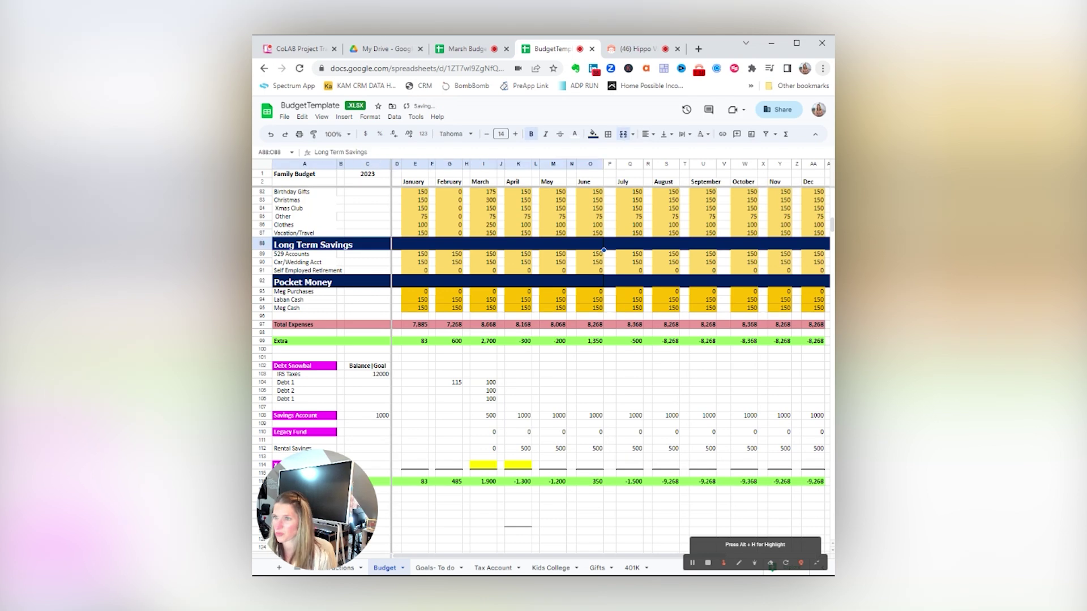
click(424, 341)
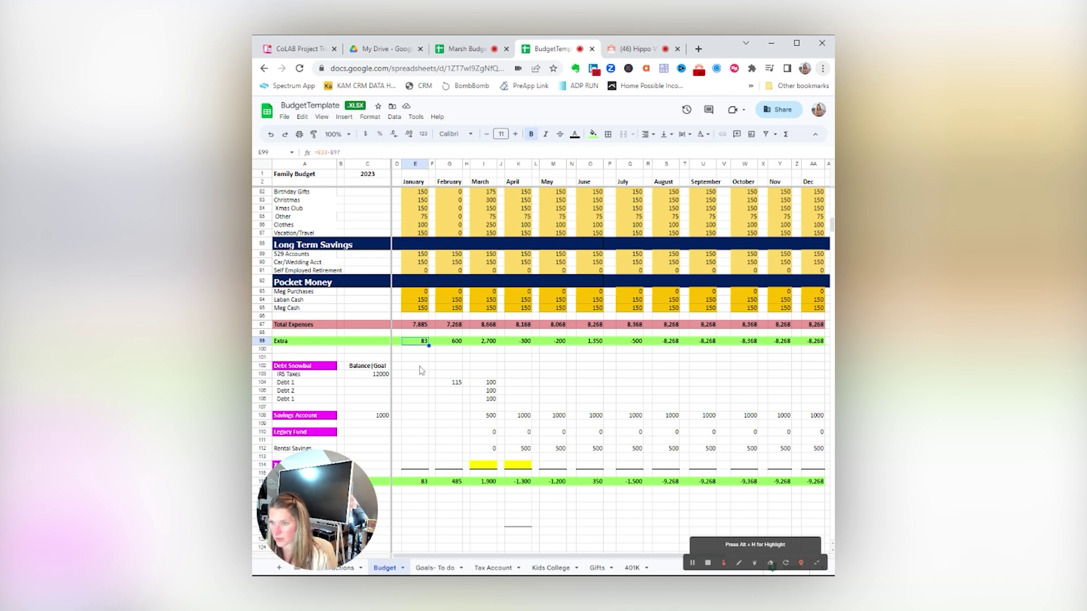
Set January's Debt 1 payment to 83 so January balances to zero, then open the spending-tracker tab.
click(417, 385)
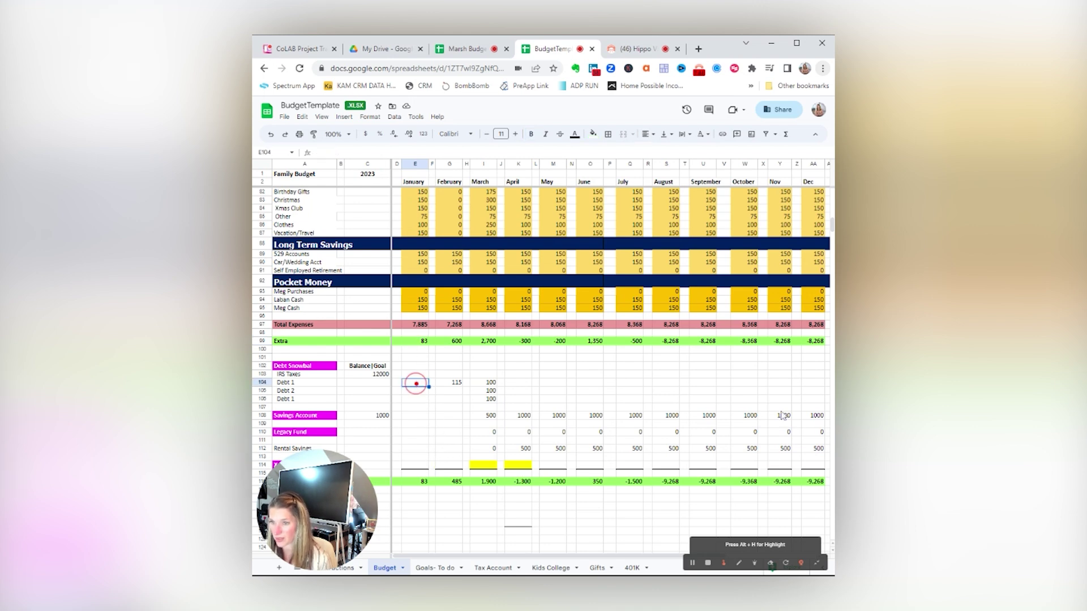
text(85)
key(Return)
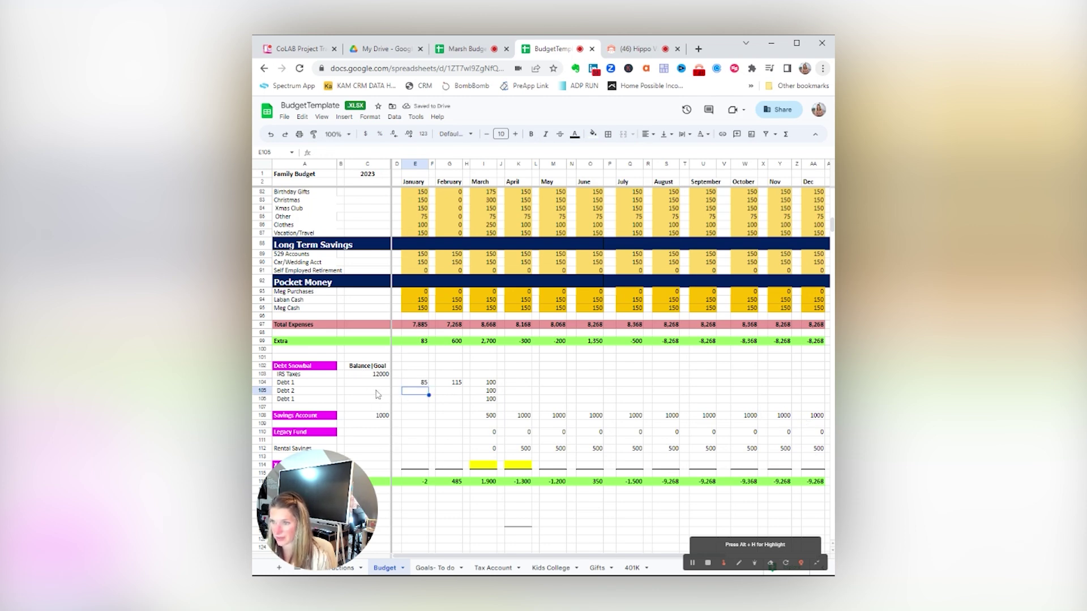
scroll(409, 412, down, 1)
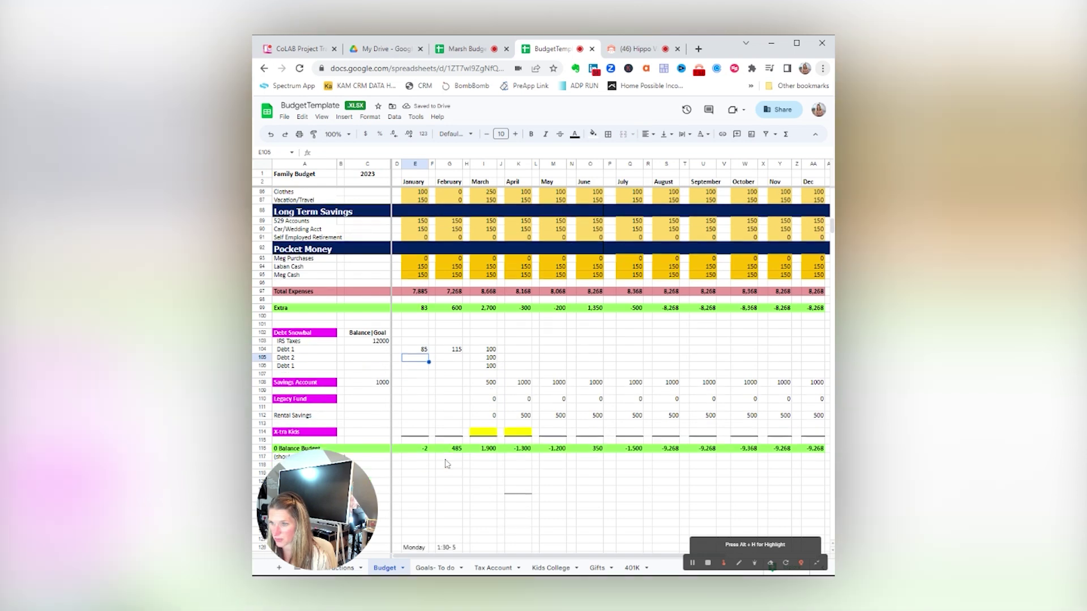
click(424, 350)
text(83)
key(Return)
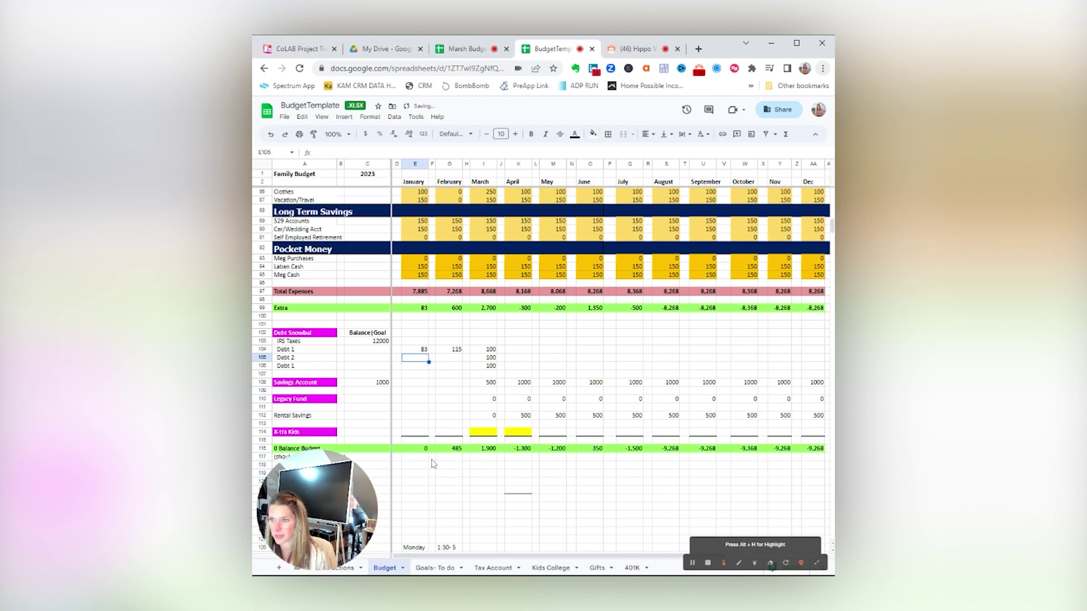
scroll(419, 237, up, 15)
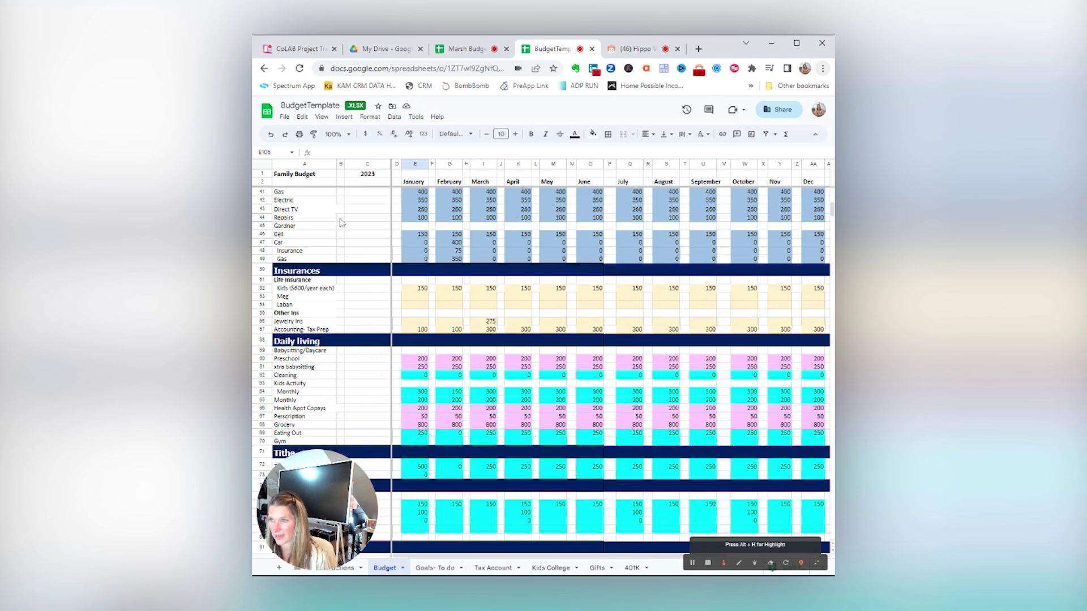
click(349, 569)
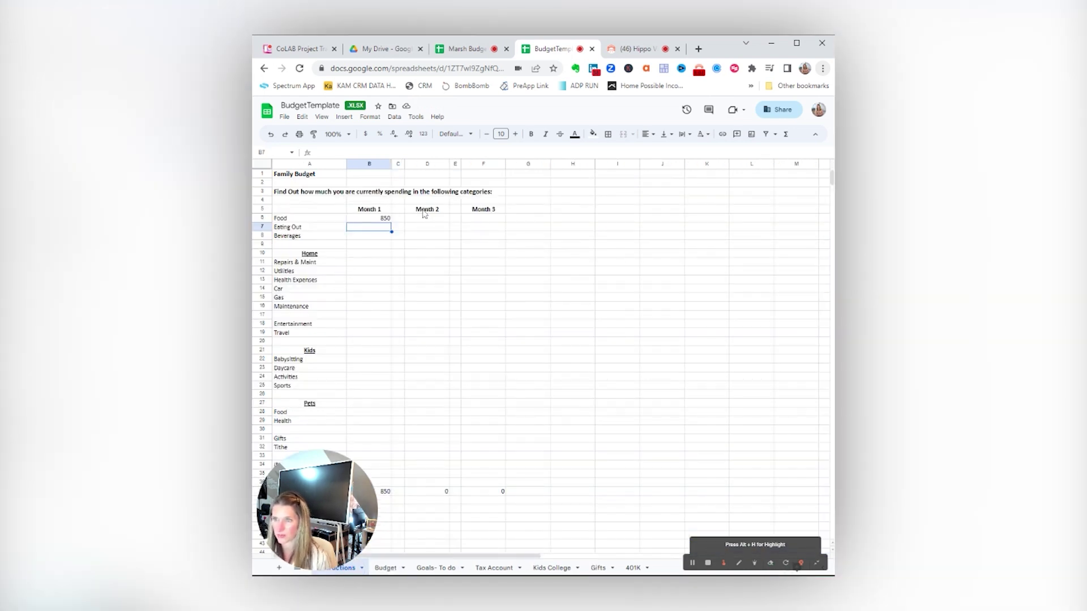